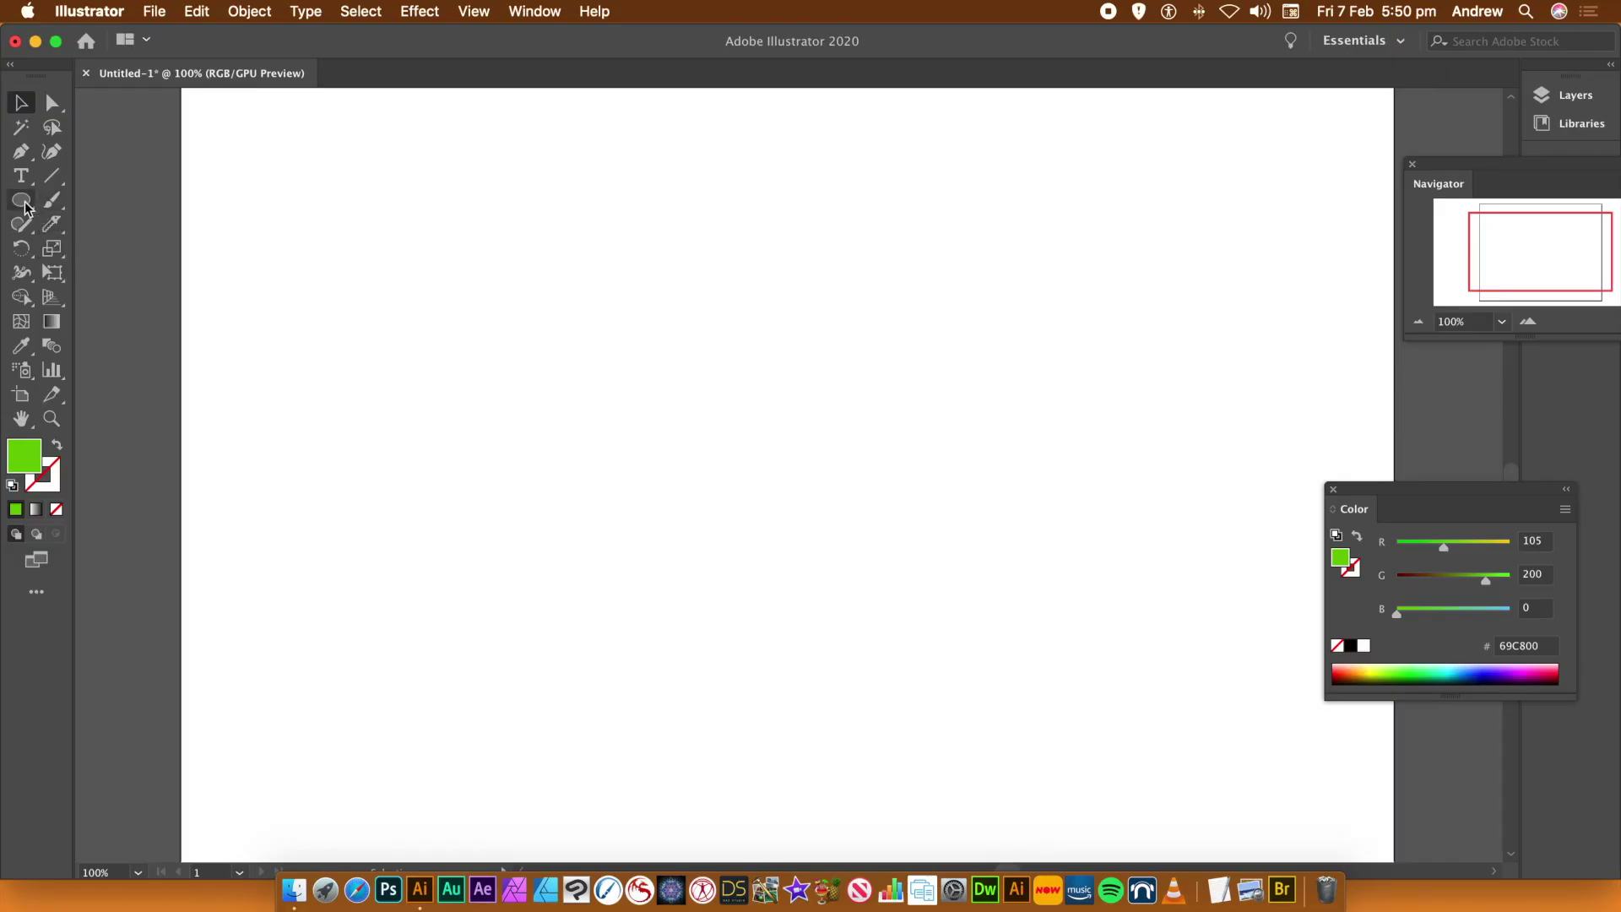
- Draw a large circle in the middle of the page and fill it teal (hex 69C8C3)
click(22, 203)
drag(499, 256, 1007, 754)
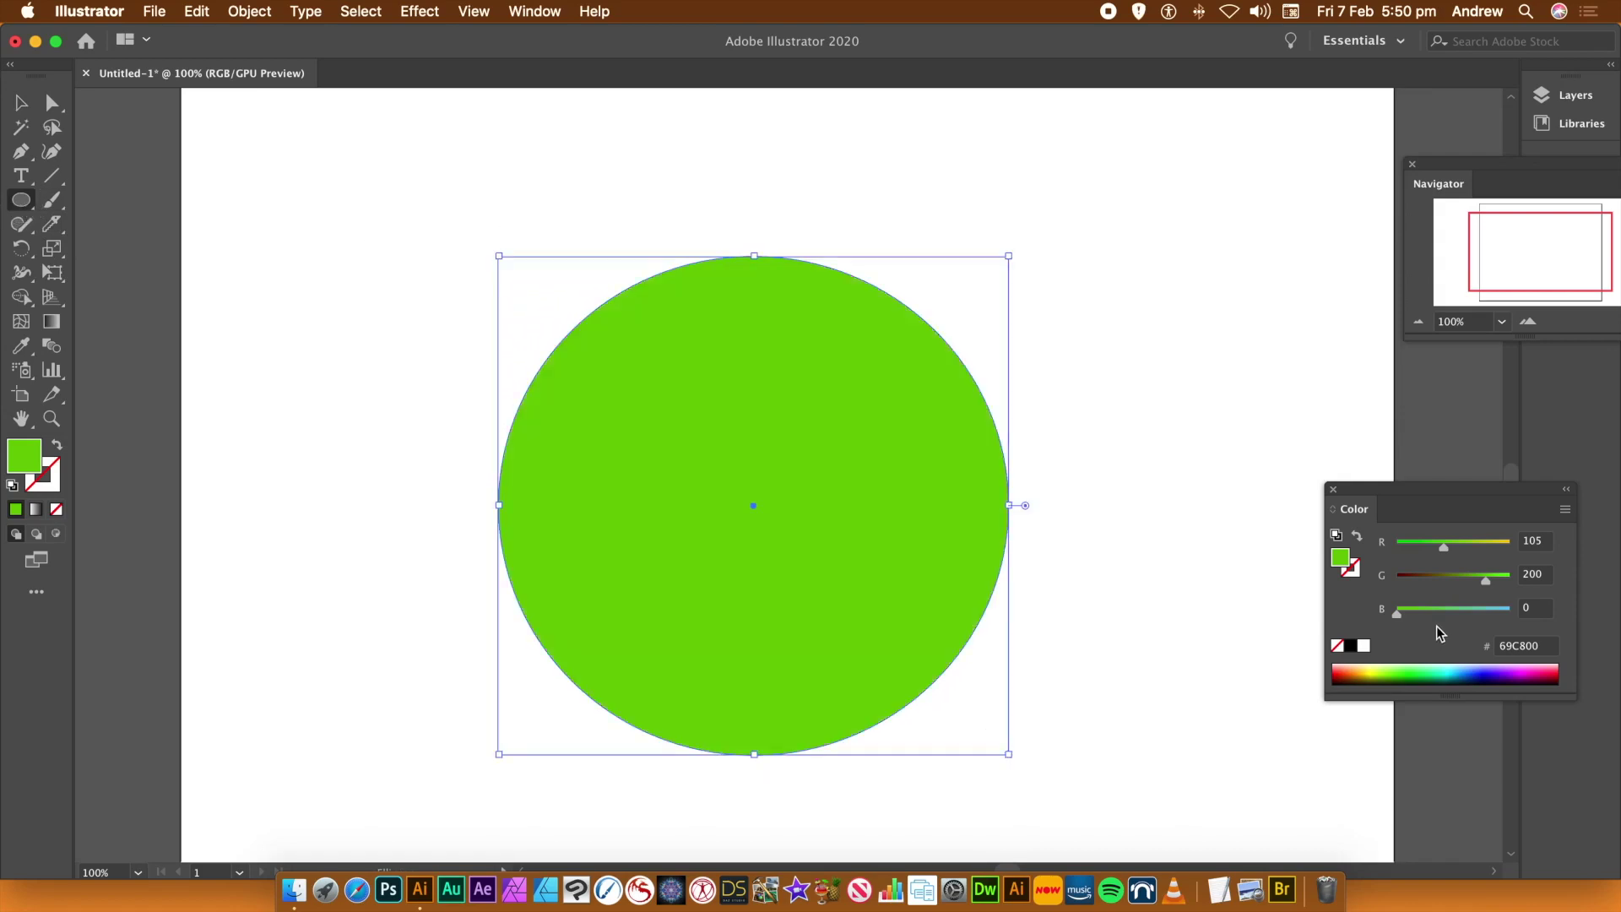
drag(1483, 614, 1483, 614)
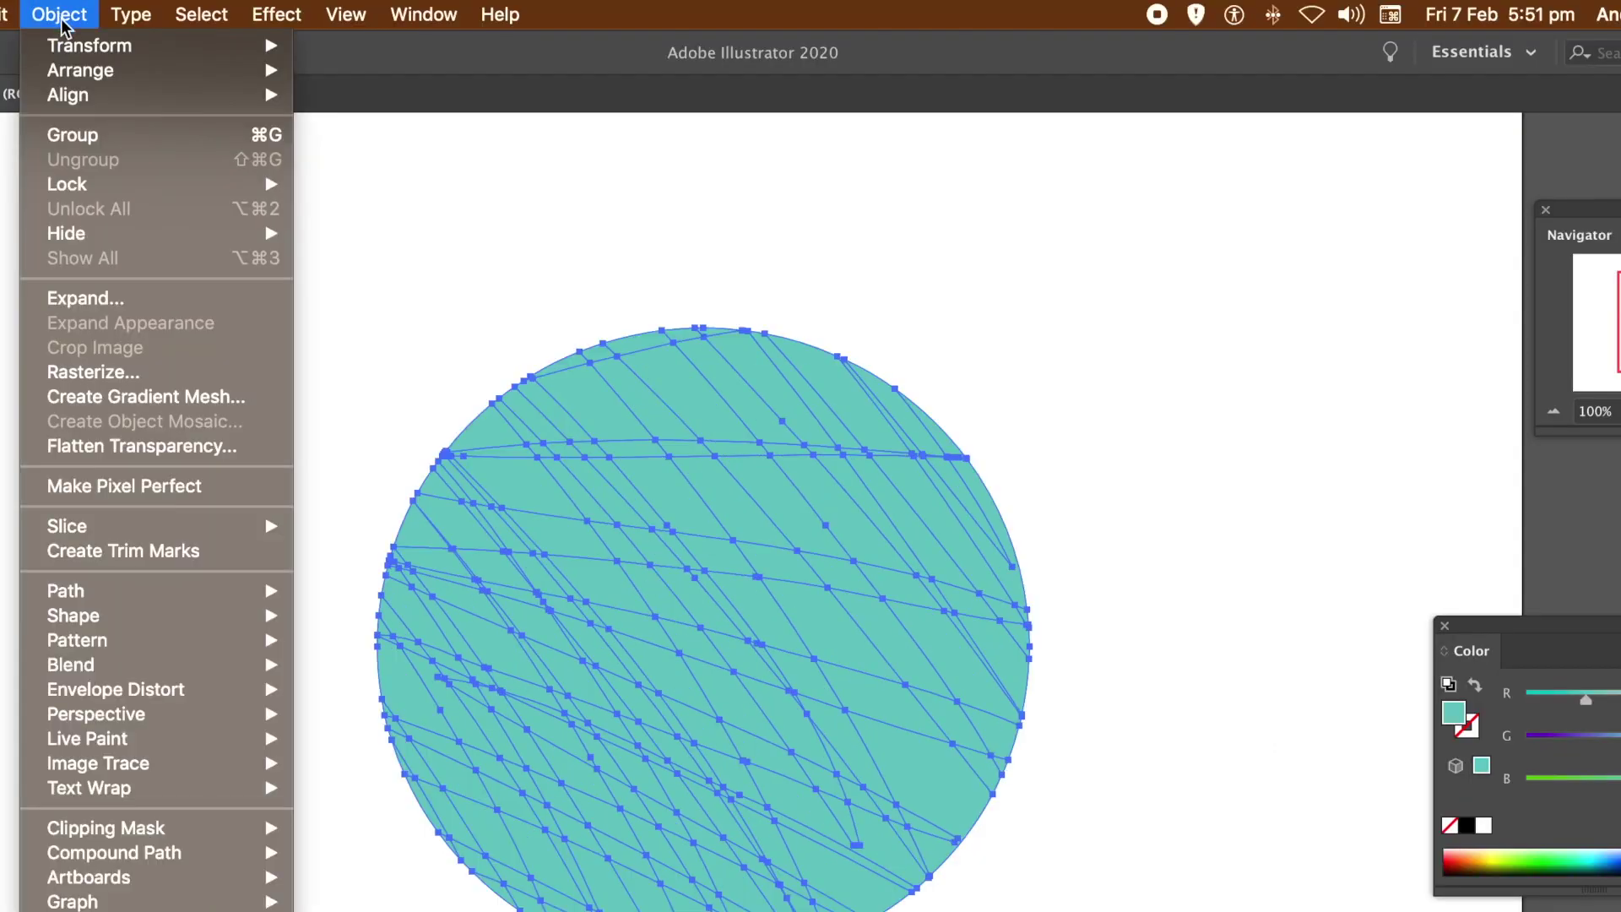
- In Transform Each, enable Reflect X, Reflect Y and Random, and set horizontal move to 43 px
mouse_move(75, 49)
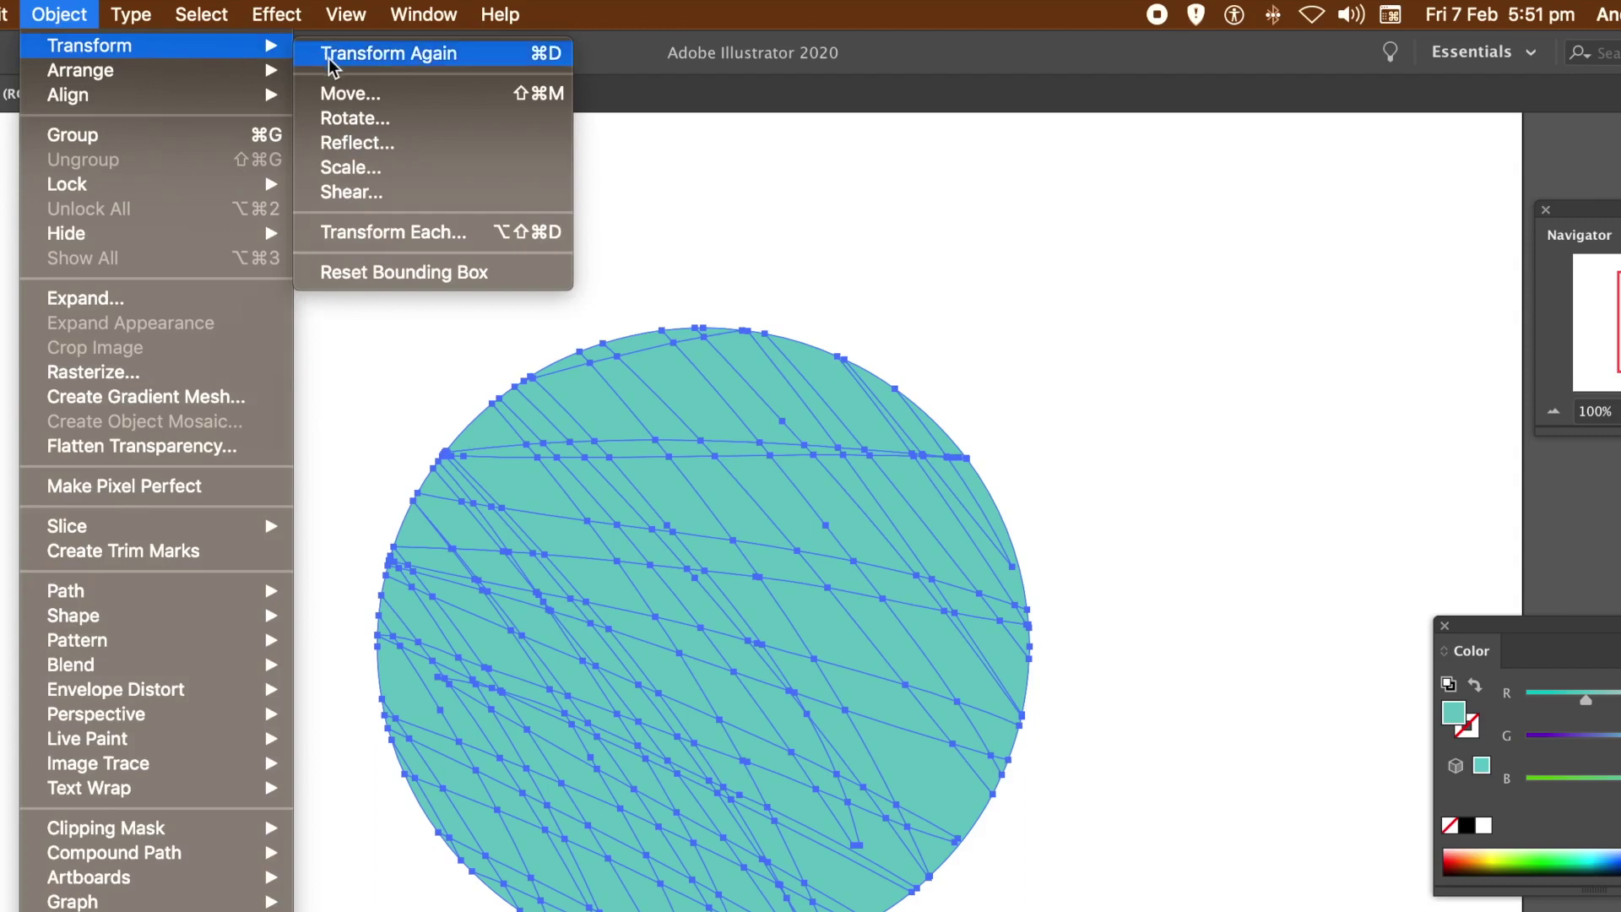
click(361, 233)
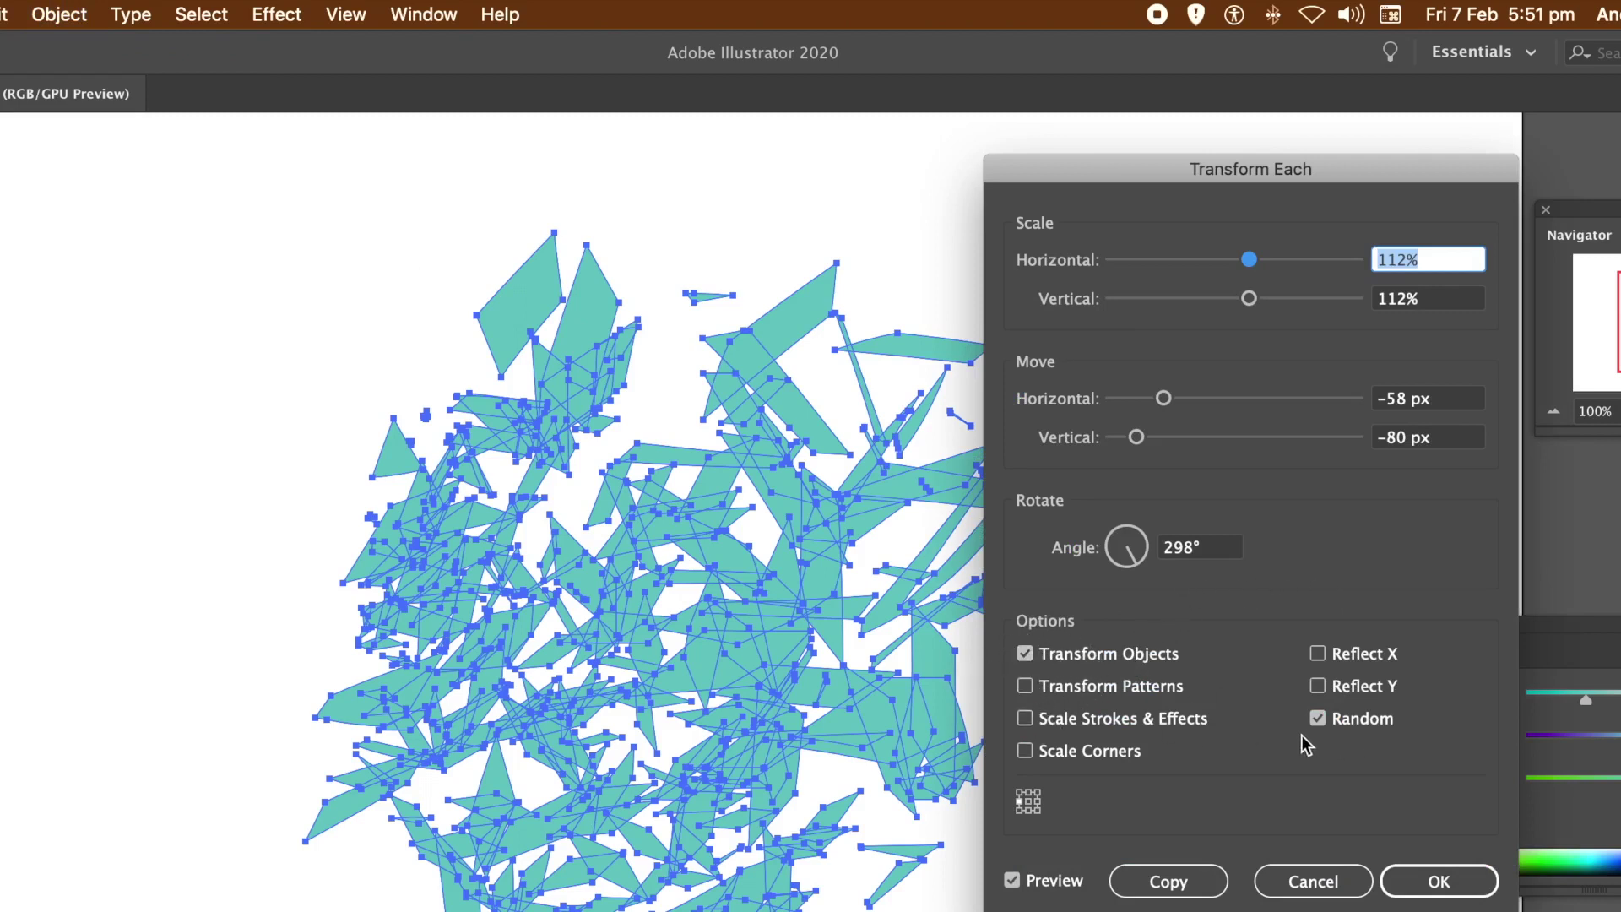
click(1315, 685)
click(1318, 655)
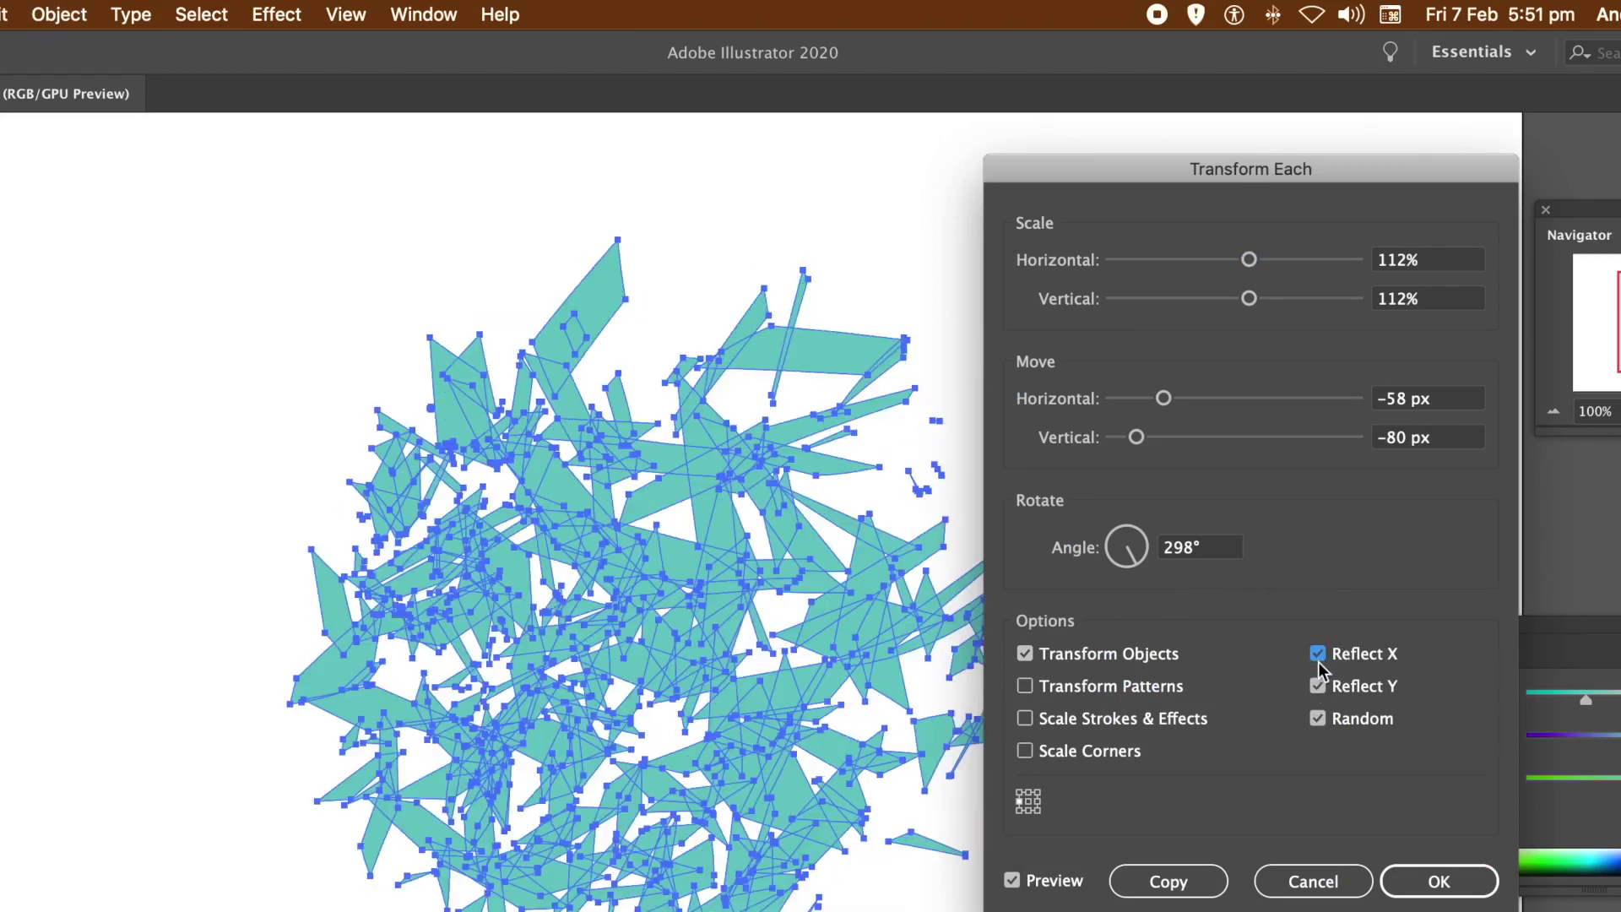
click(1319, 719)
click(1319, 719)
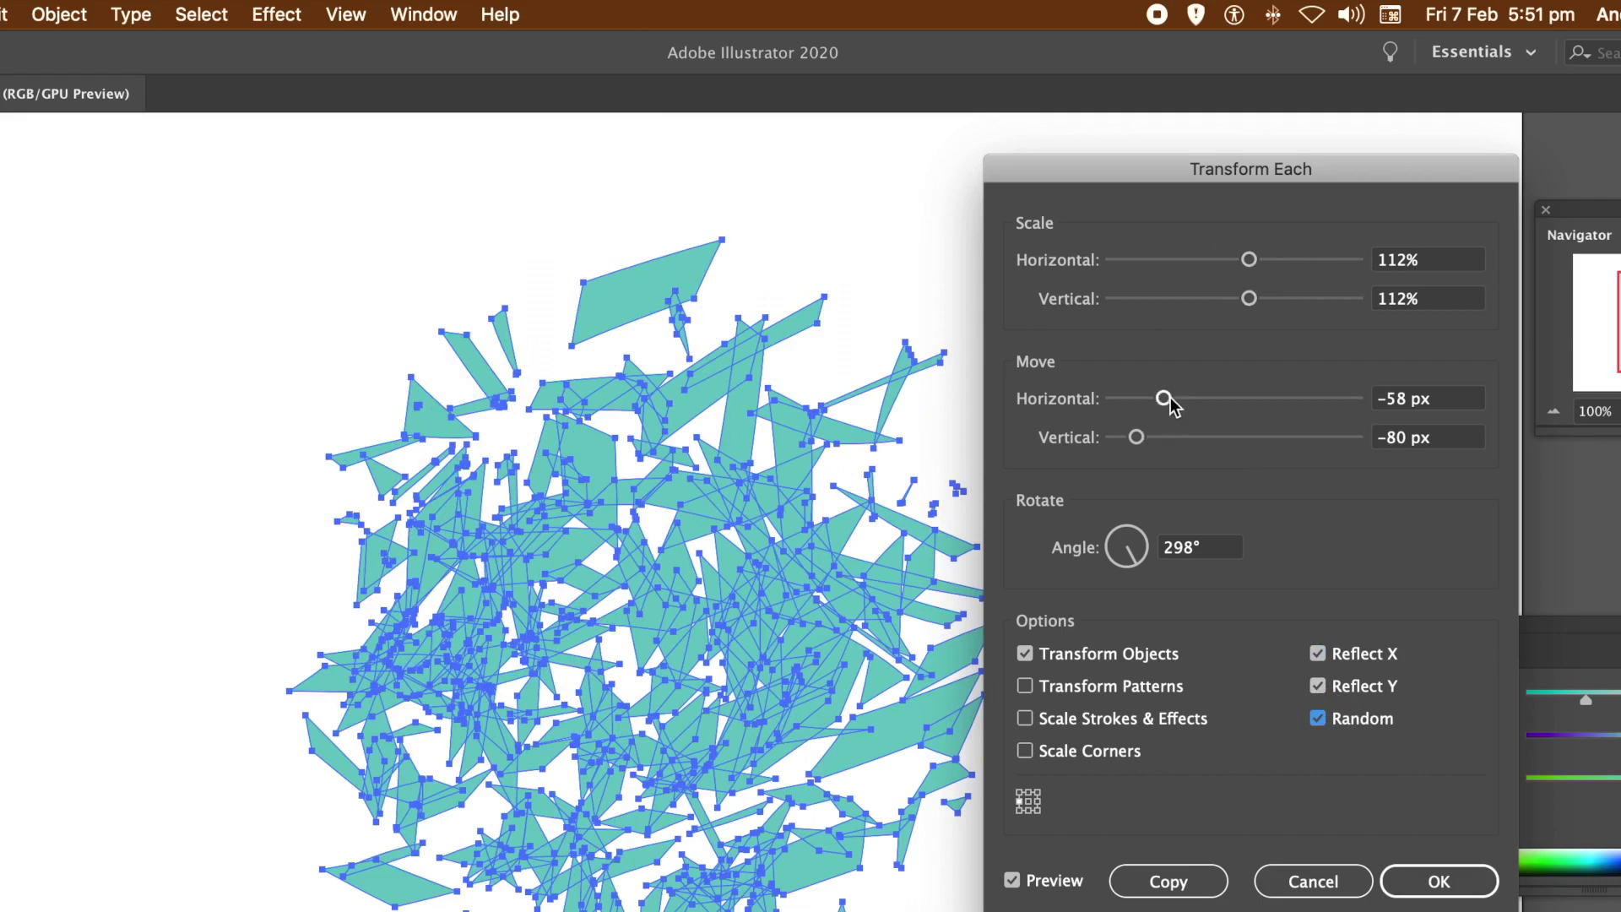
drag(1169, 404, 1317, 439)
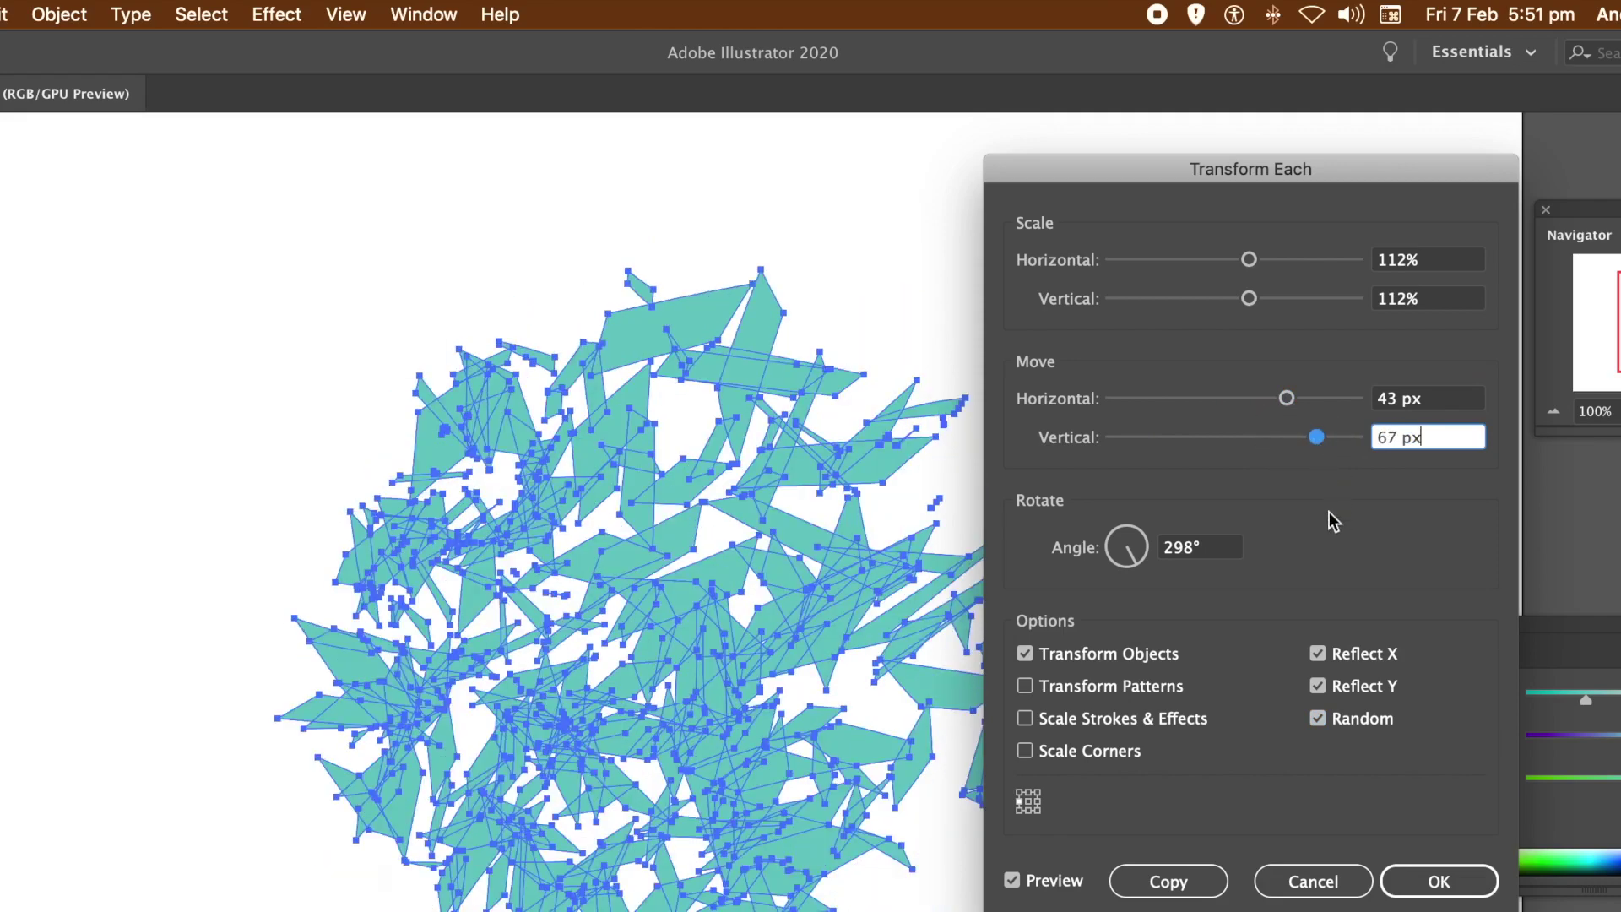
- Try several reference points for each piece's transform origin and apply the random scatter
click(1037, 809)
click(1037, 800)
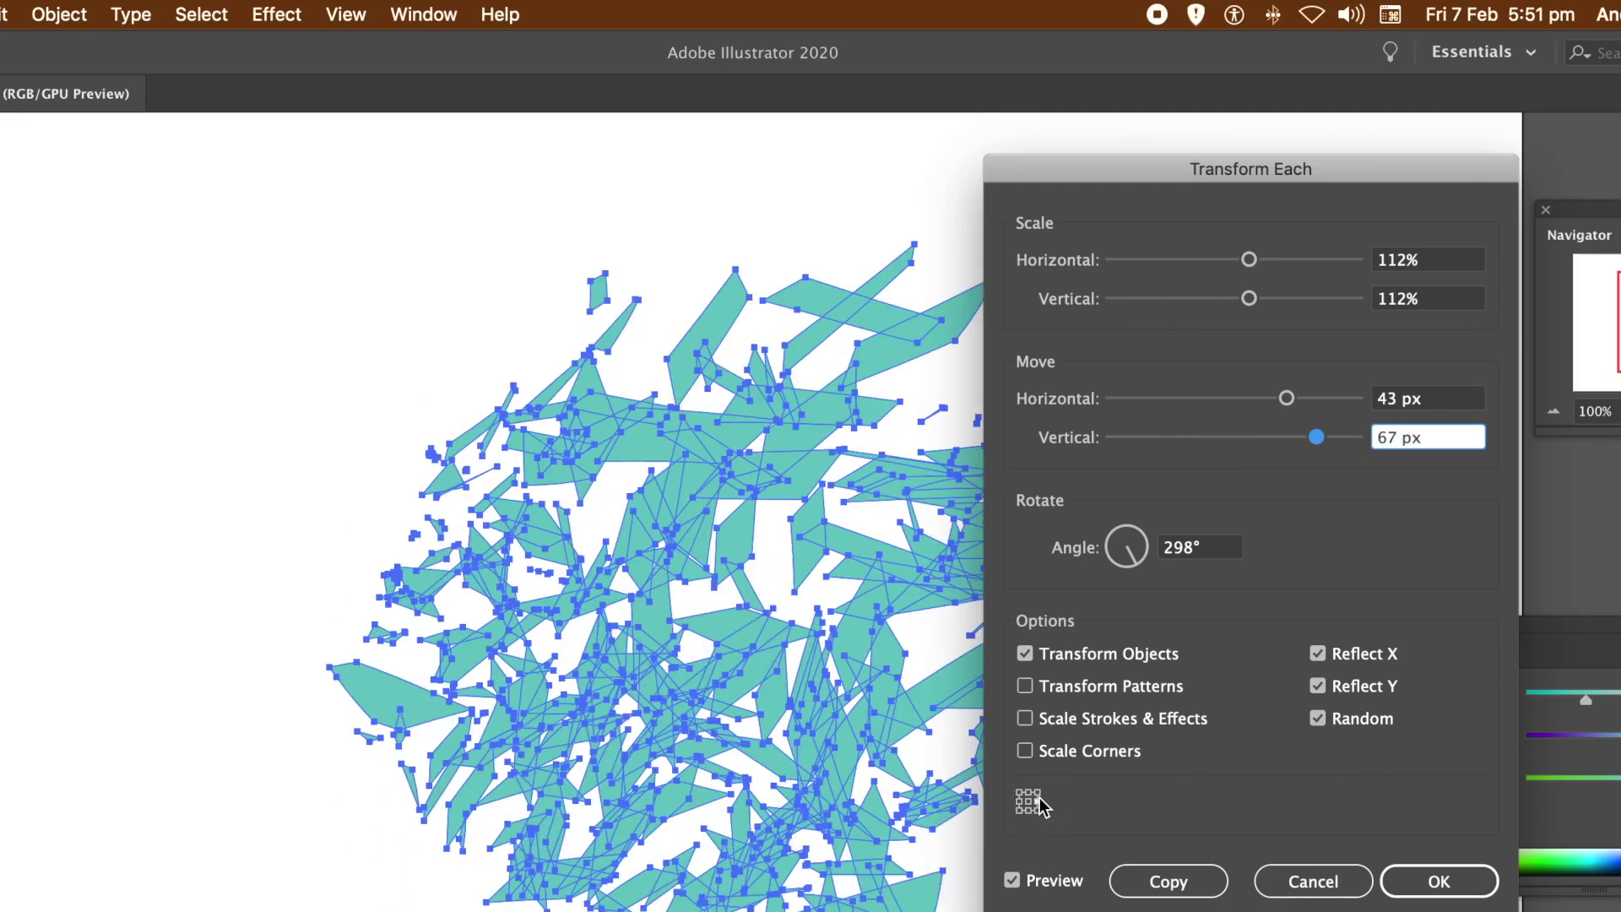
click(1036, 792)
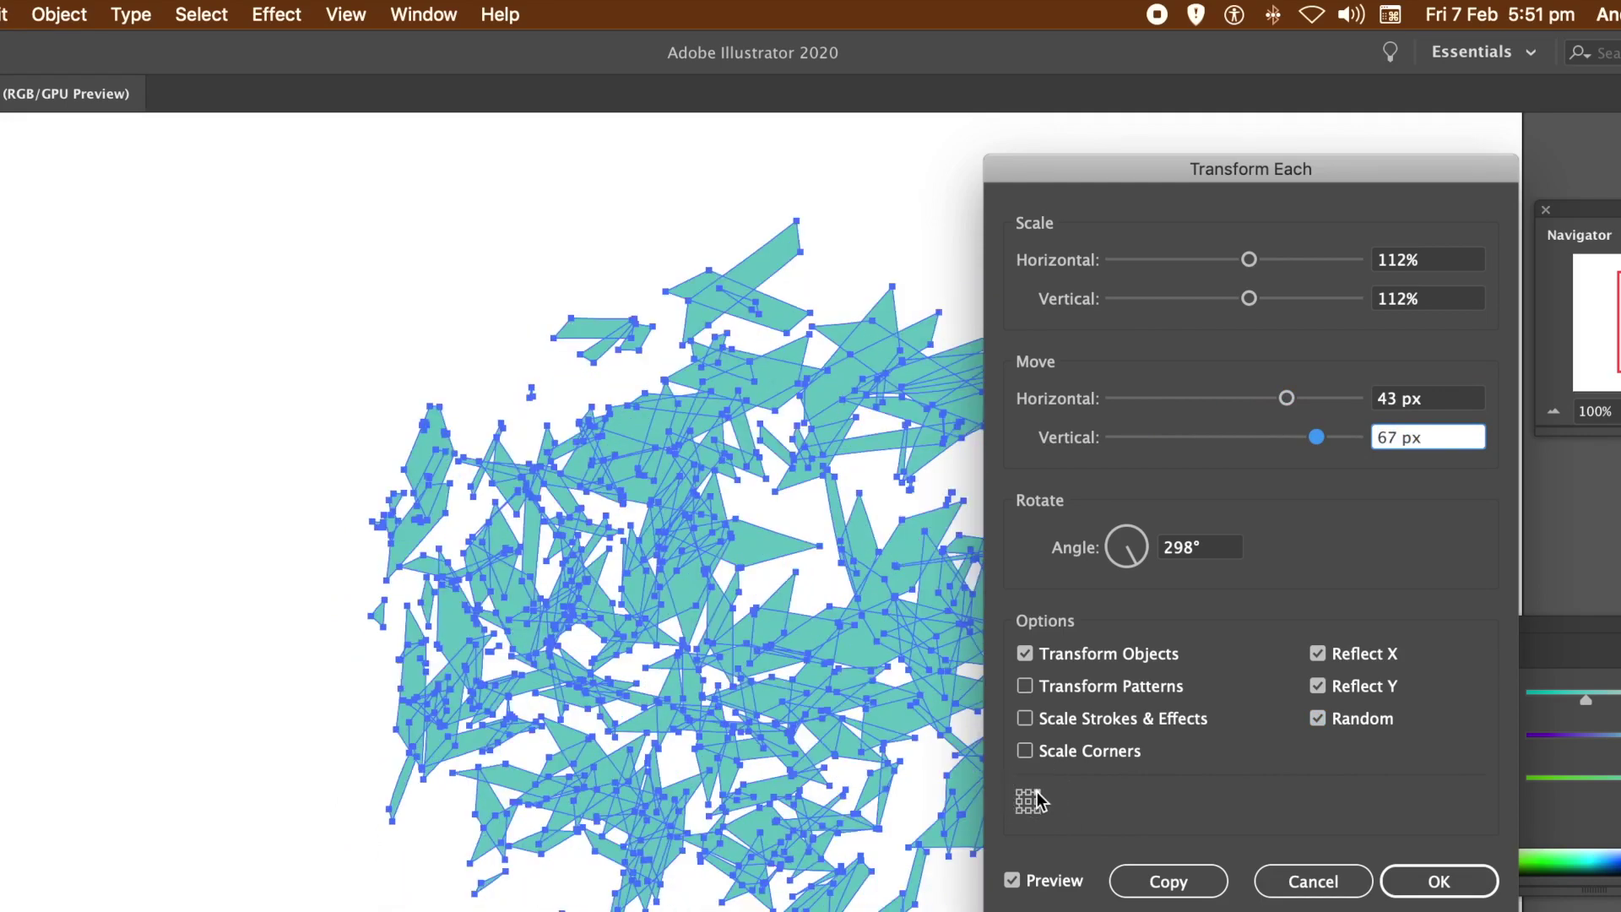
click(1028, 795)
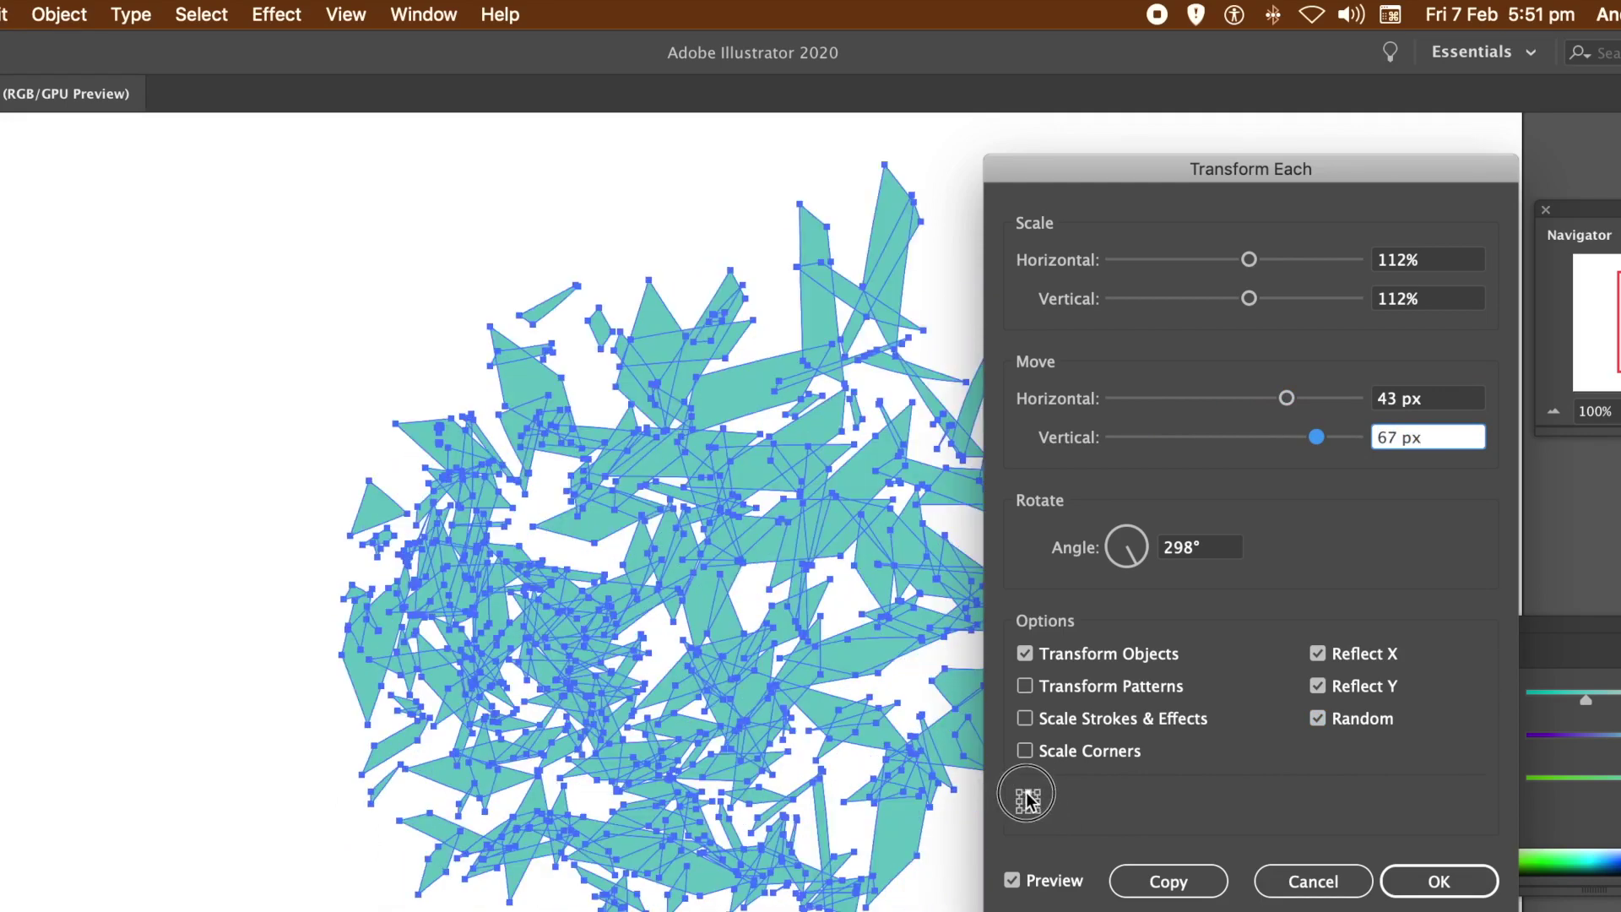
click(1022, 795)
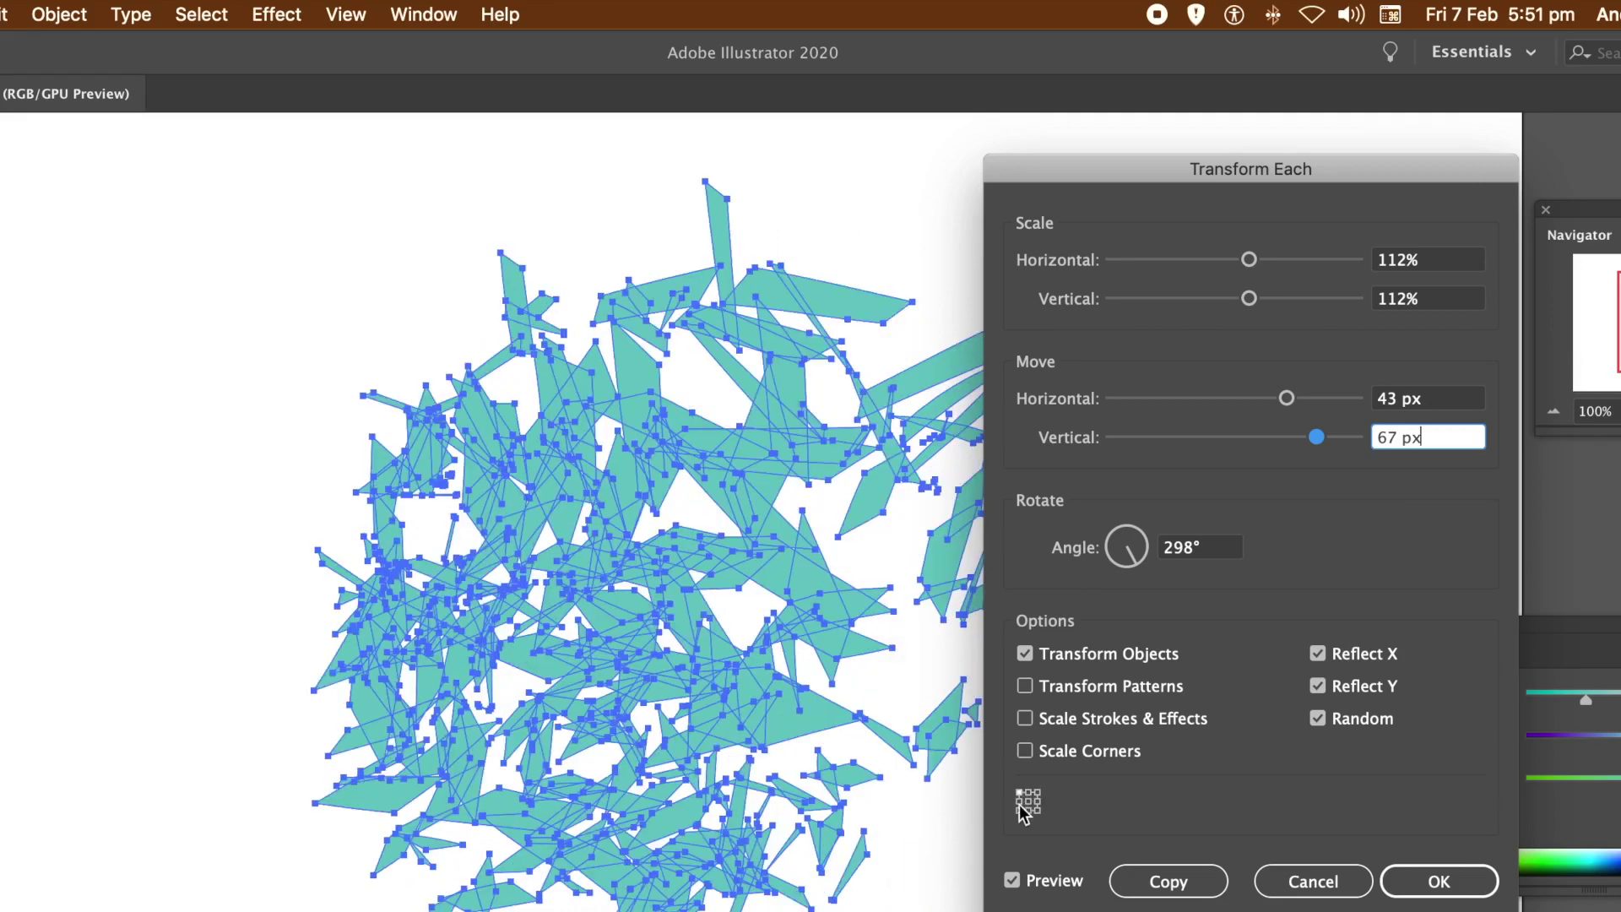
click(1023, 804)
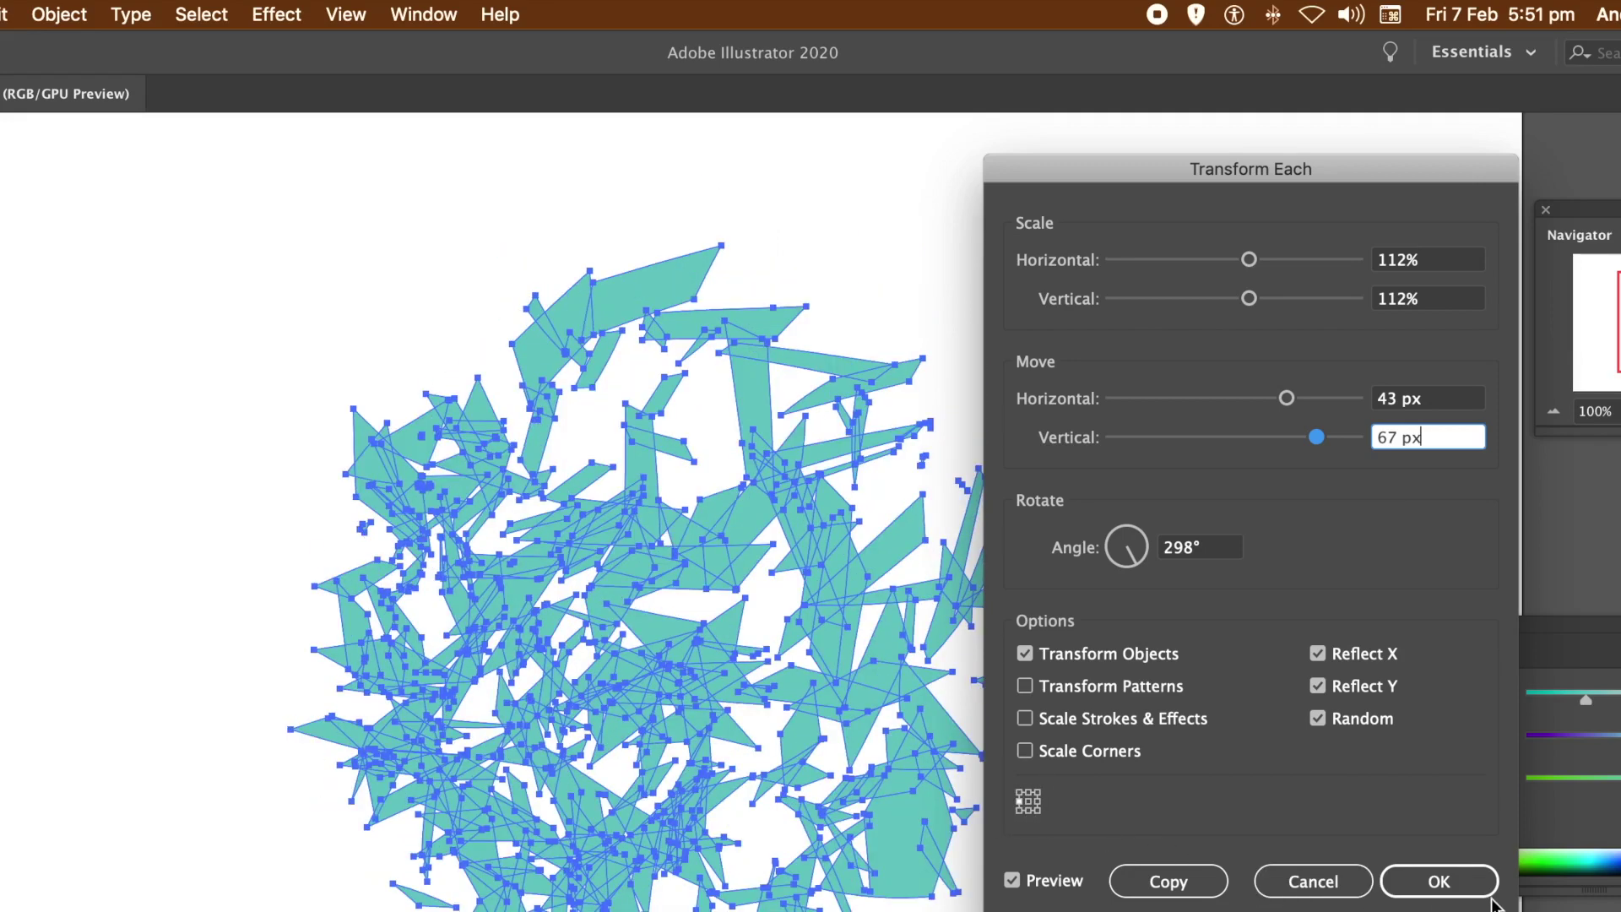
click(1439, 882)
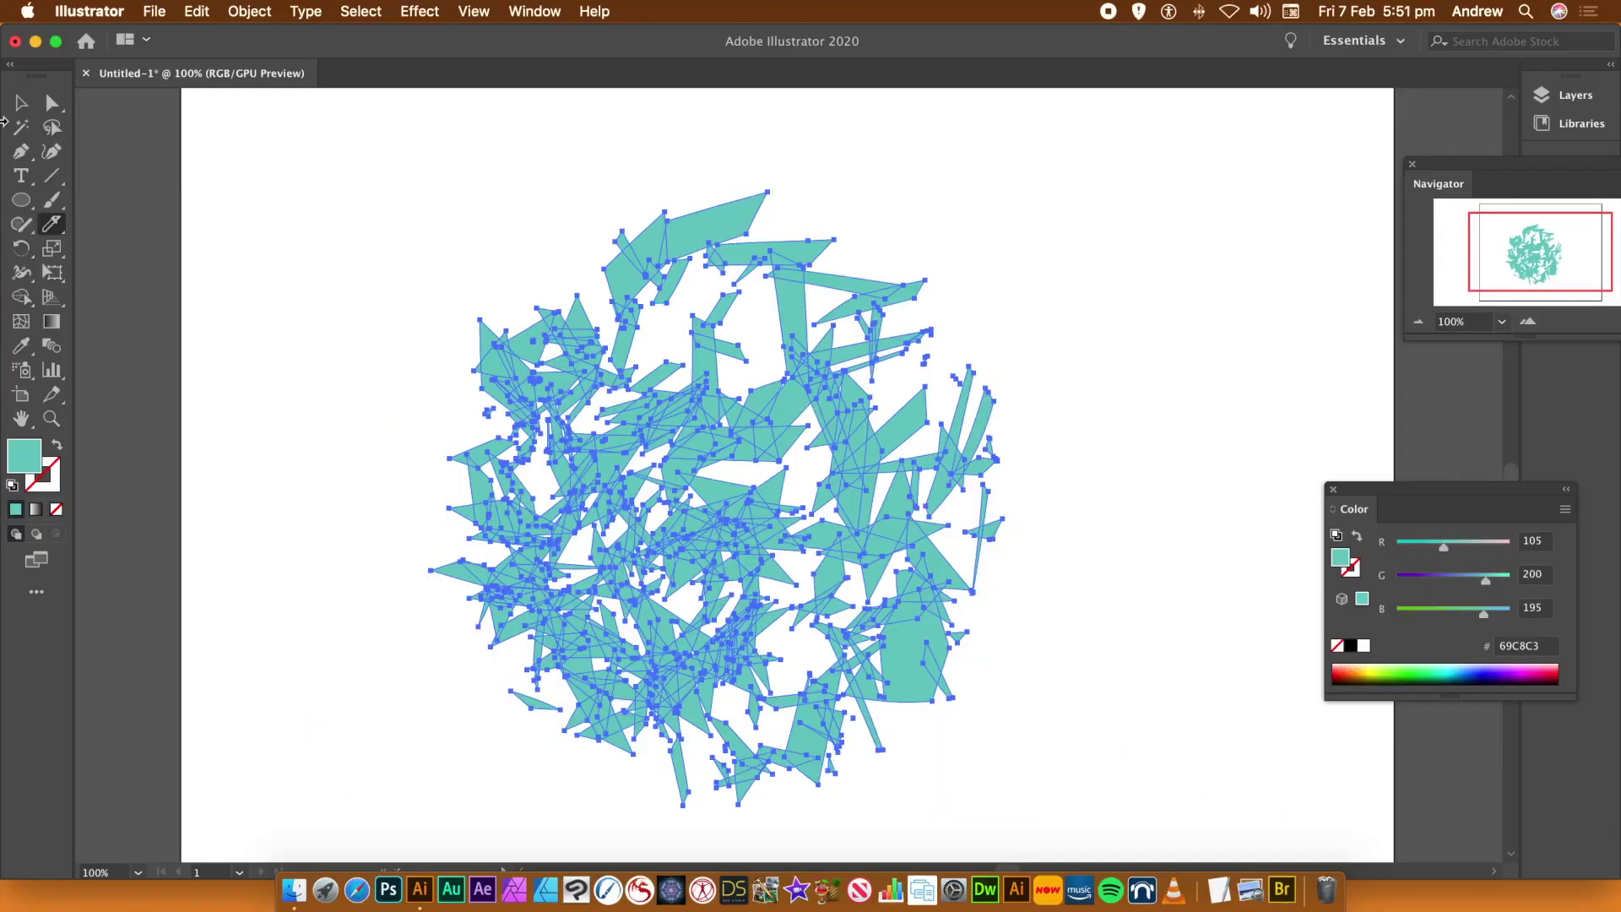
- Recolour groups of shards purple and slate blue
drag(364, 326, 552, 532)
drag(635, 417, 635, 418)
drag(1486, 579, 1398, 579)
drag(1009, 321, 802, 591)
drag(1398, 579, 1453, 579)
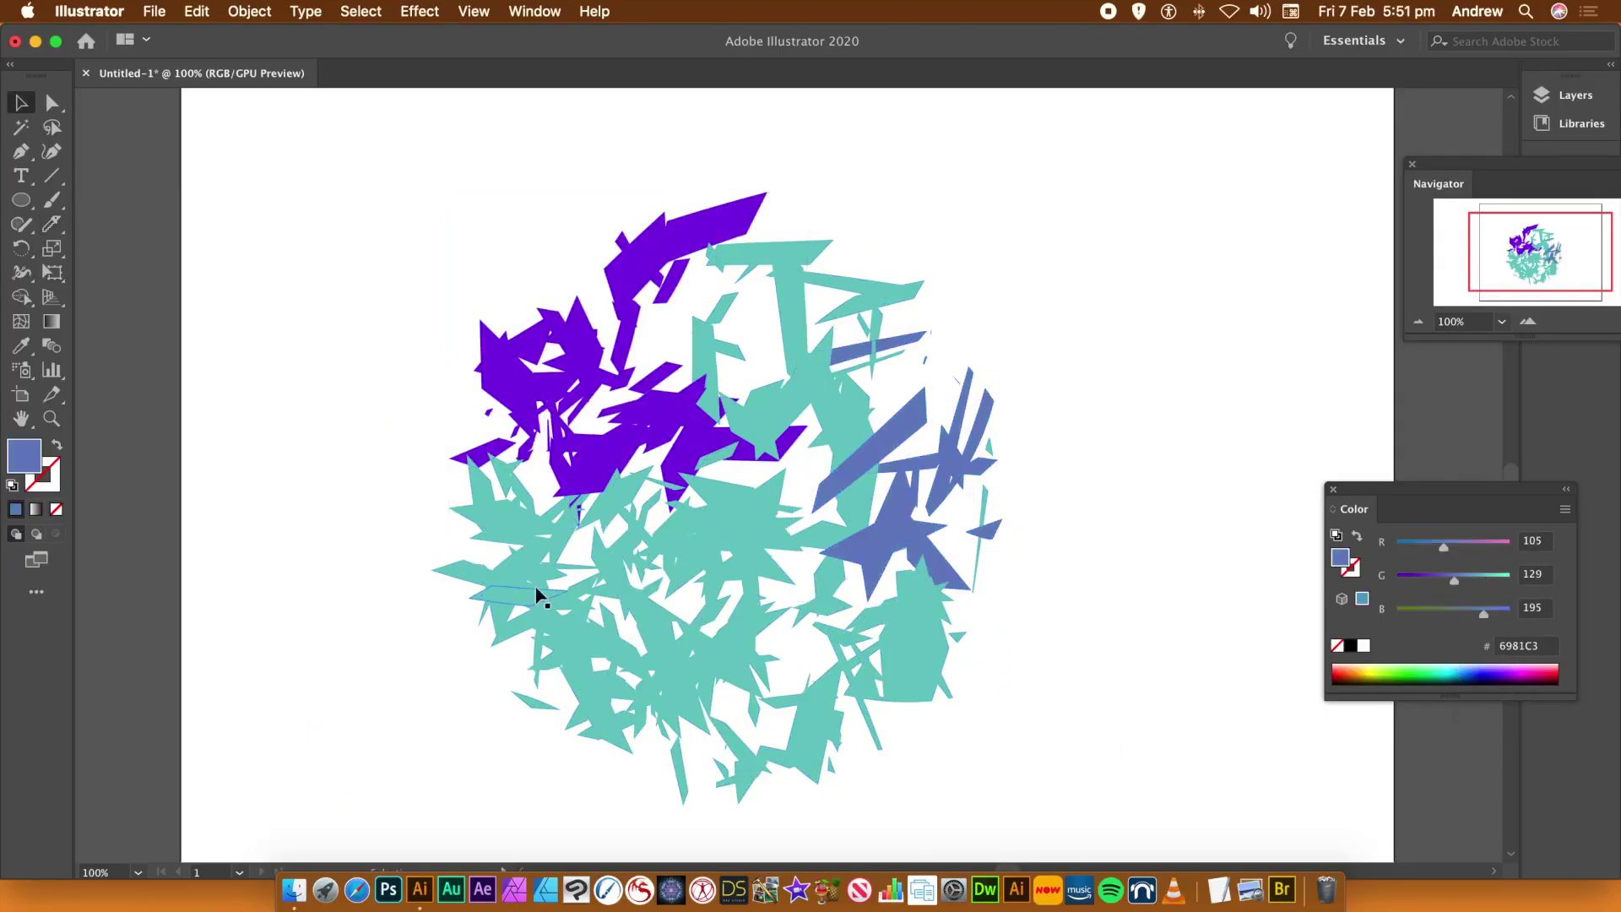
drag(364, 509, 616, 709)
- Delete all the artwork and draw a new large blue circle at the page centre
key(super+a)
key(Delete)
key(l)
drag(470, 211, 973, 722)
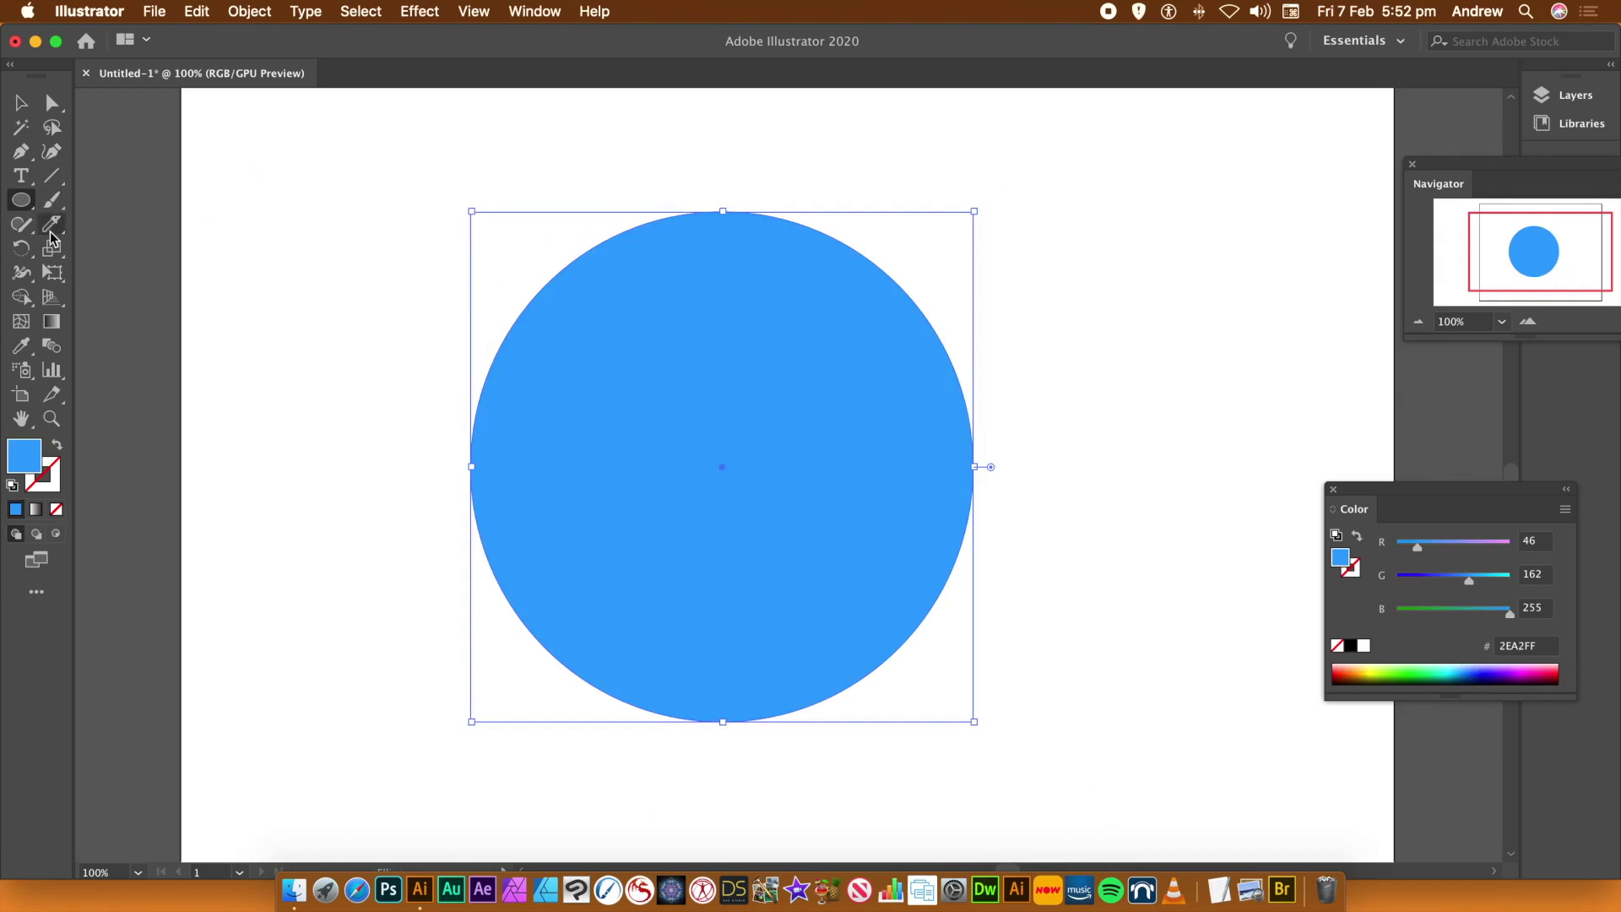
- Cut the blue circle into pieces with freehand Knife strokes
click(51, 225)
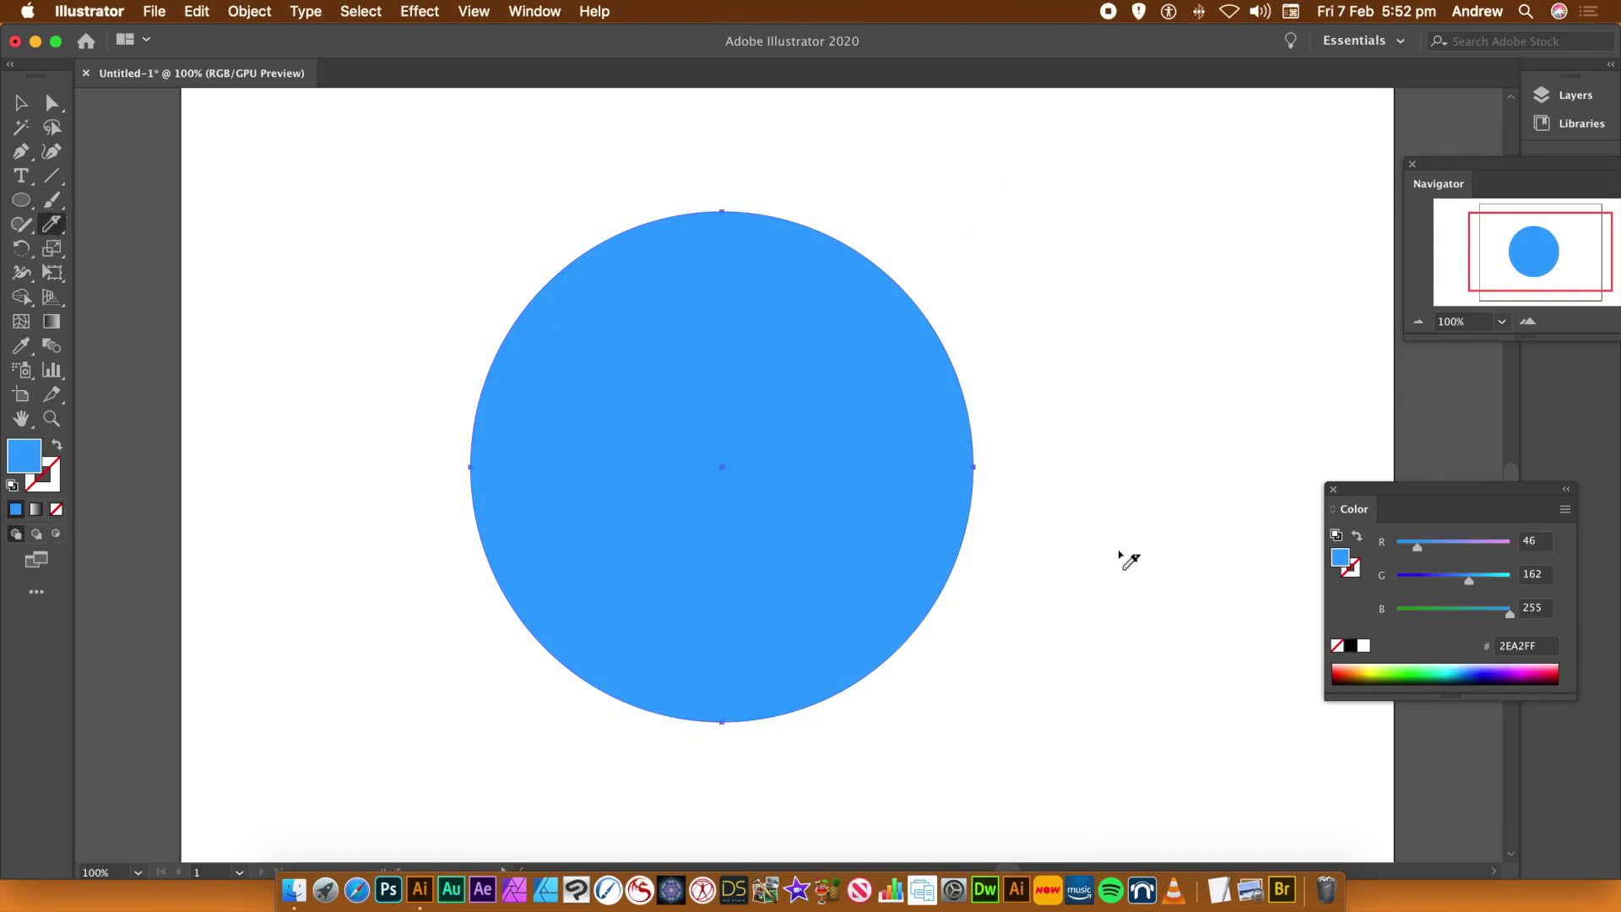
mouse_move(723, 463)
mouse_down()
mouse_move(706, 199)
mouse_move(713, 453)
mouse_move(724, 441)
mouse_move(647, 767)
mouse_move(432, 506)
mouse_move(487, 276)
mouse_move(702, 388)
mouse_move(820, 393)
mouse_move(798, 405)
mouse_move(818, 473)
mouse_move(549, 557)
mouse_move(469, 415)
mouse_up()
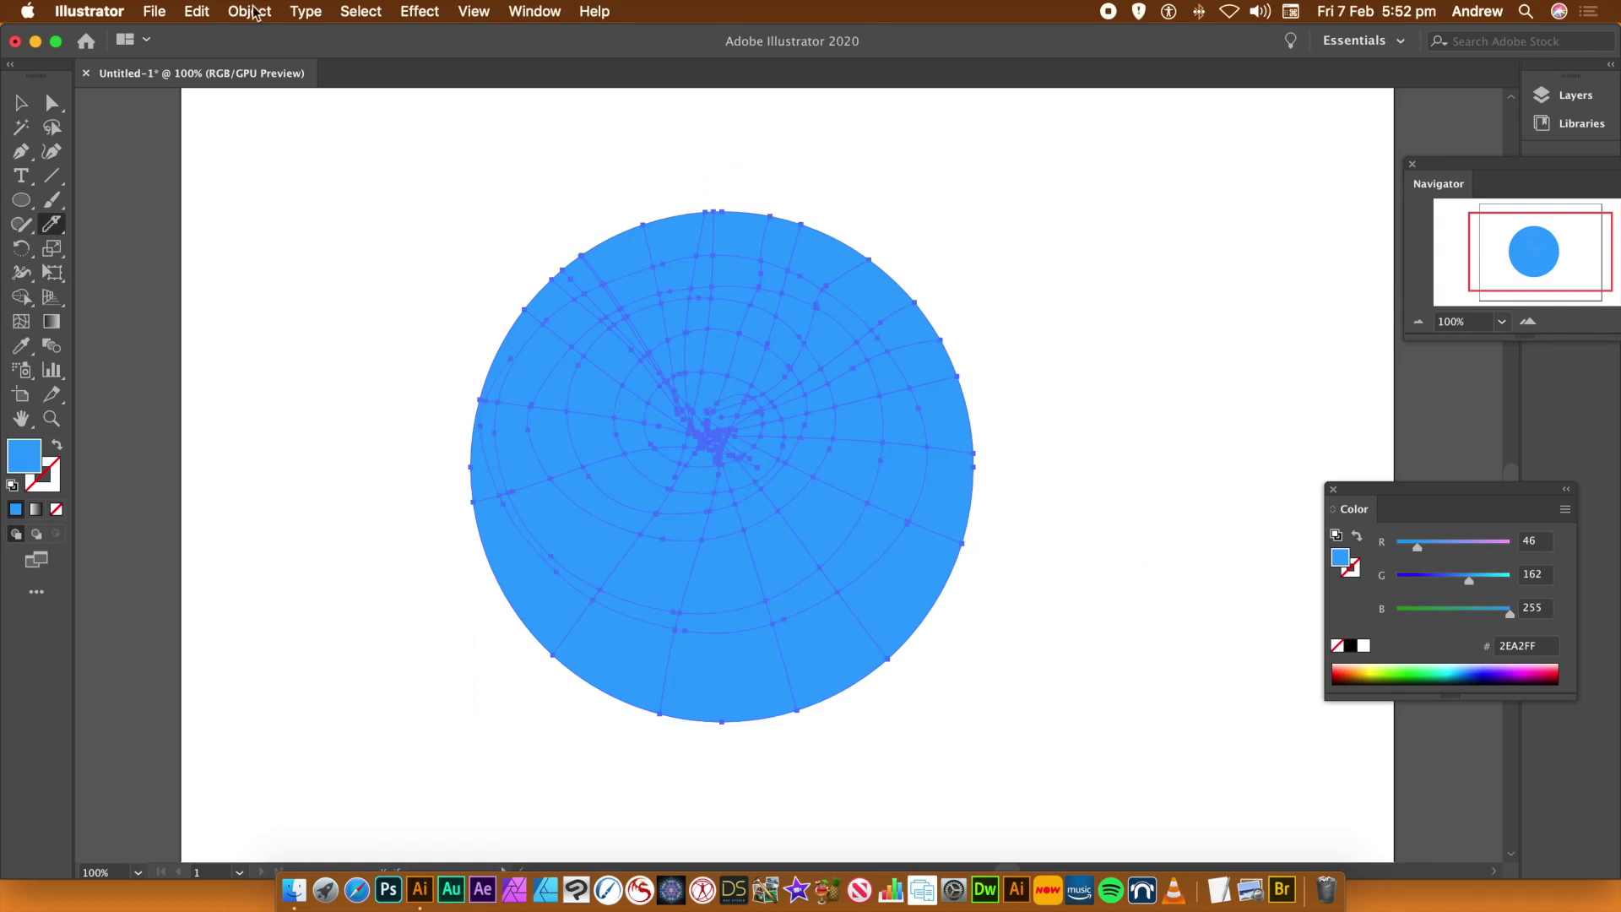
click(240, 11)
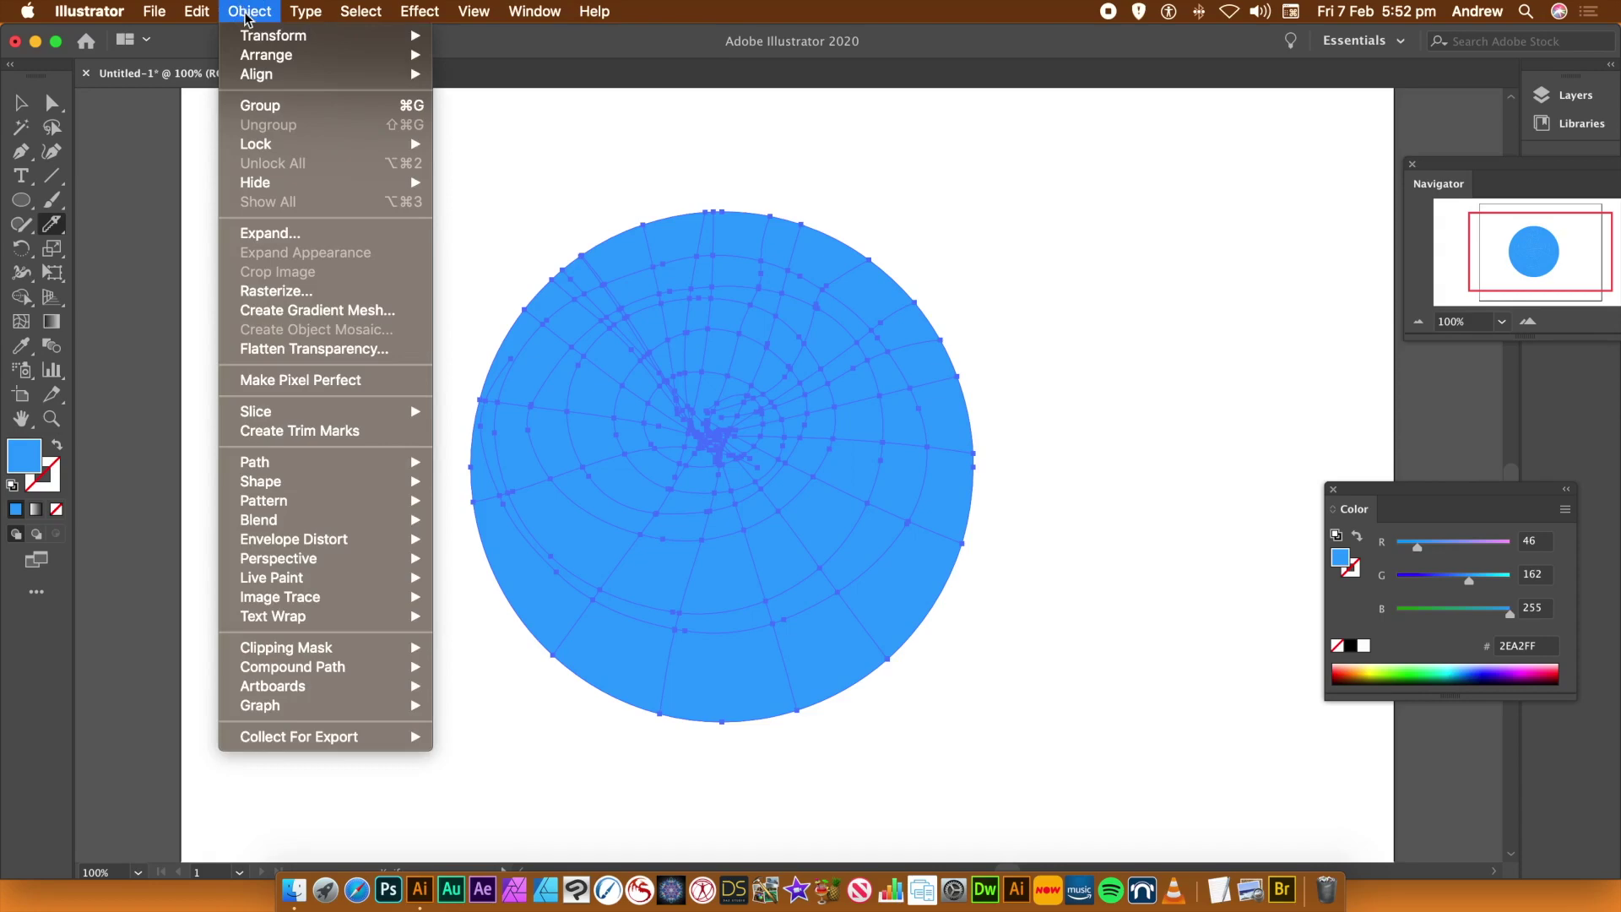
- Transform Each the blue pieces: angle 174°, no reflection, scale 69%/74%, move 94/91 px, Random
mouse_move(252, 39)
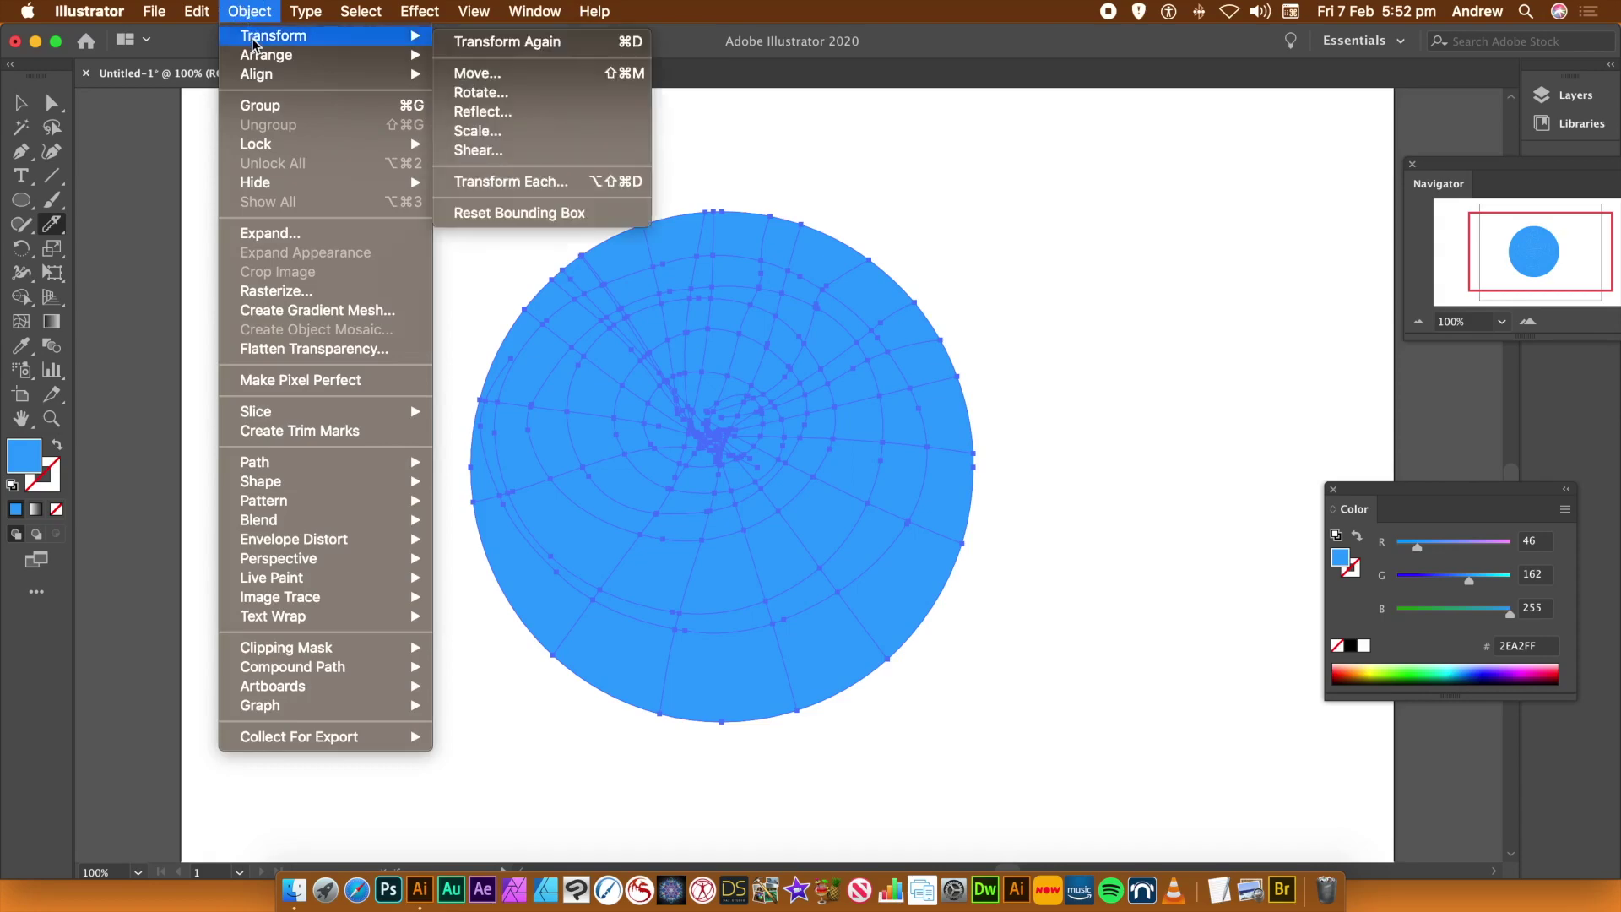
click(531, 183)
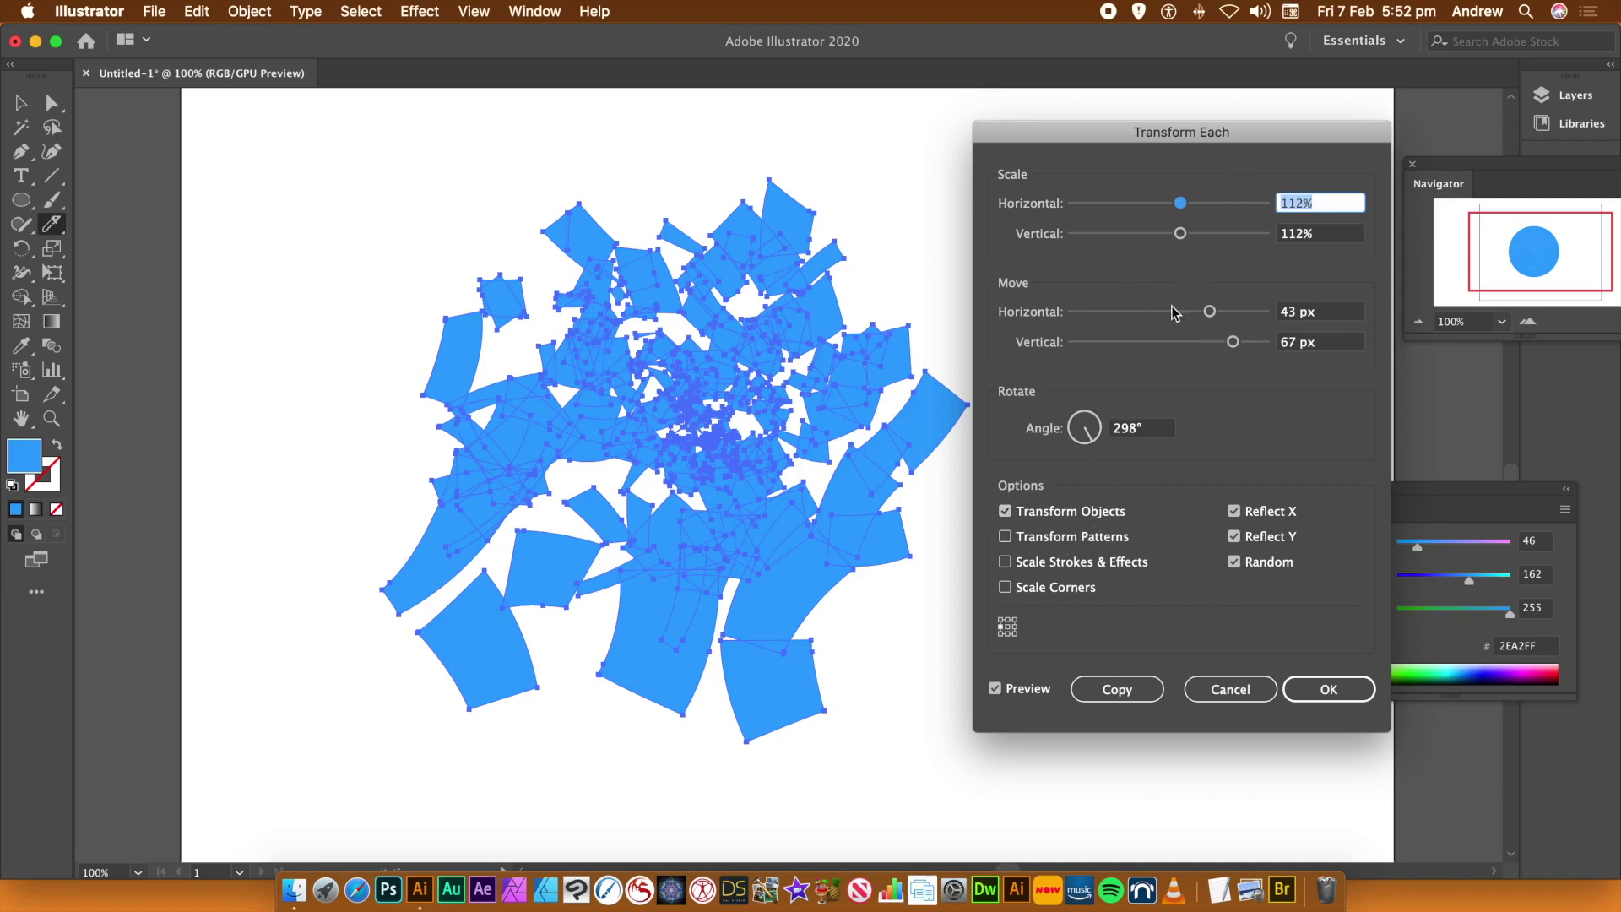
drag(1080, 439, 1066, 428)
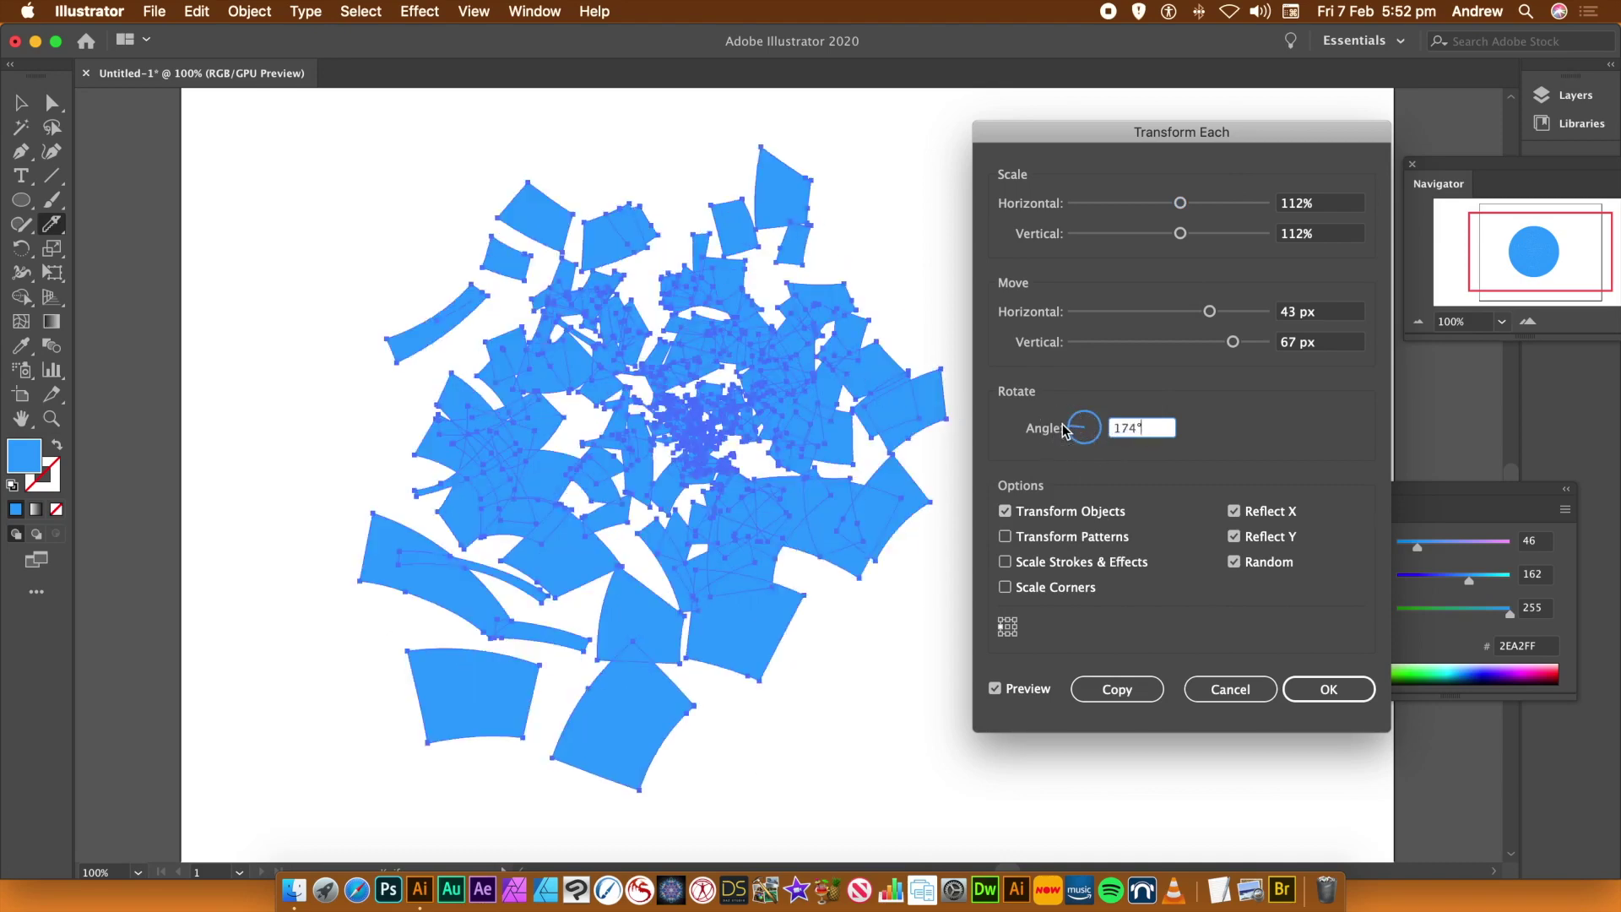
click(1009, 629)
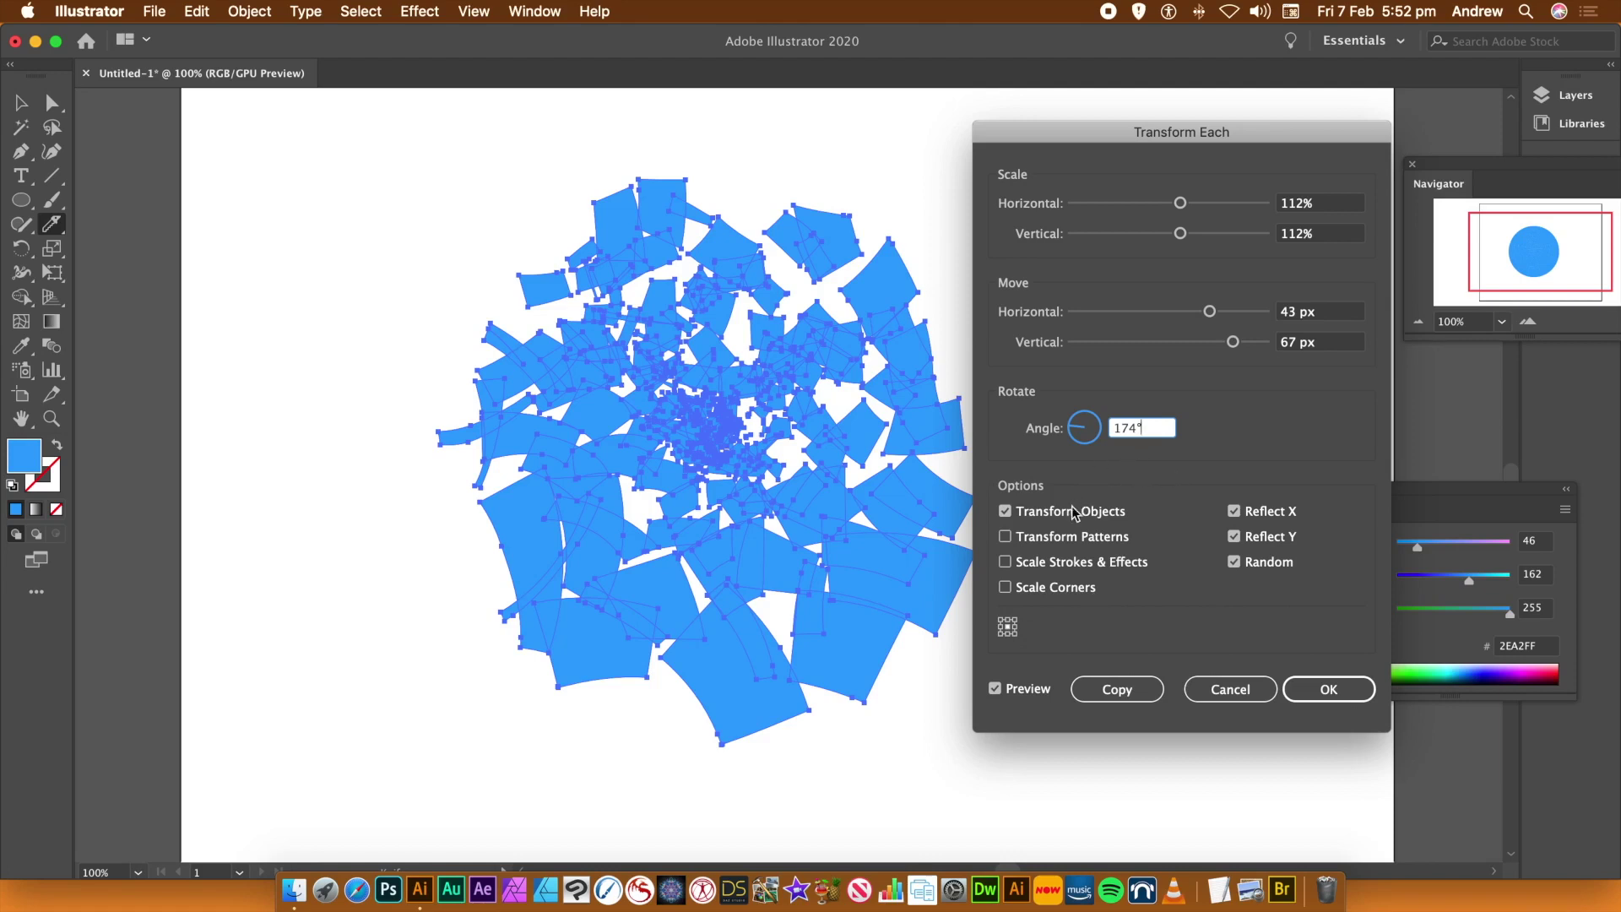
click(1234, 511)
click(1234, 536)
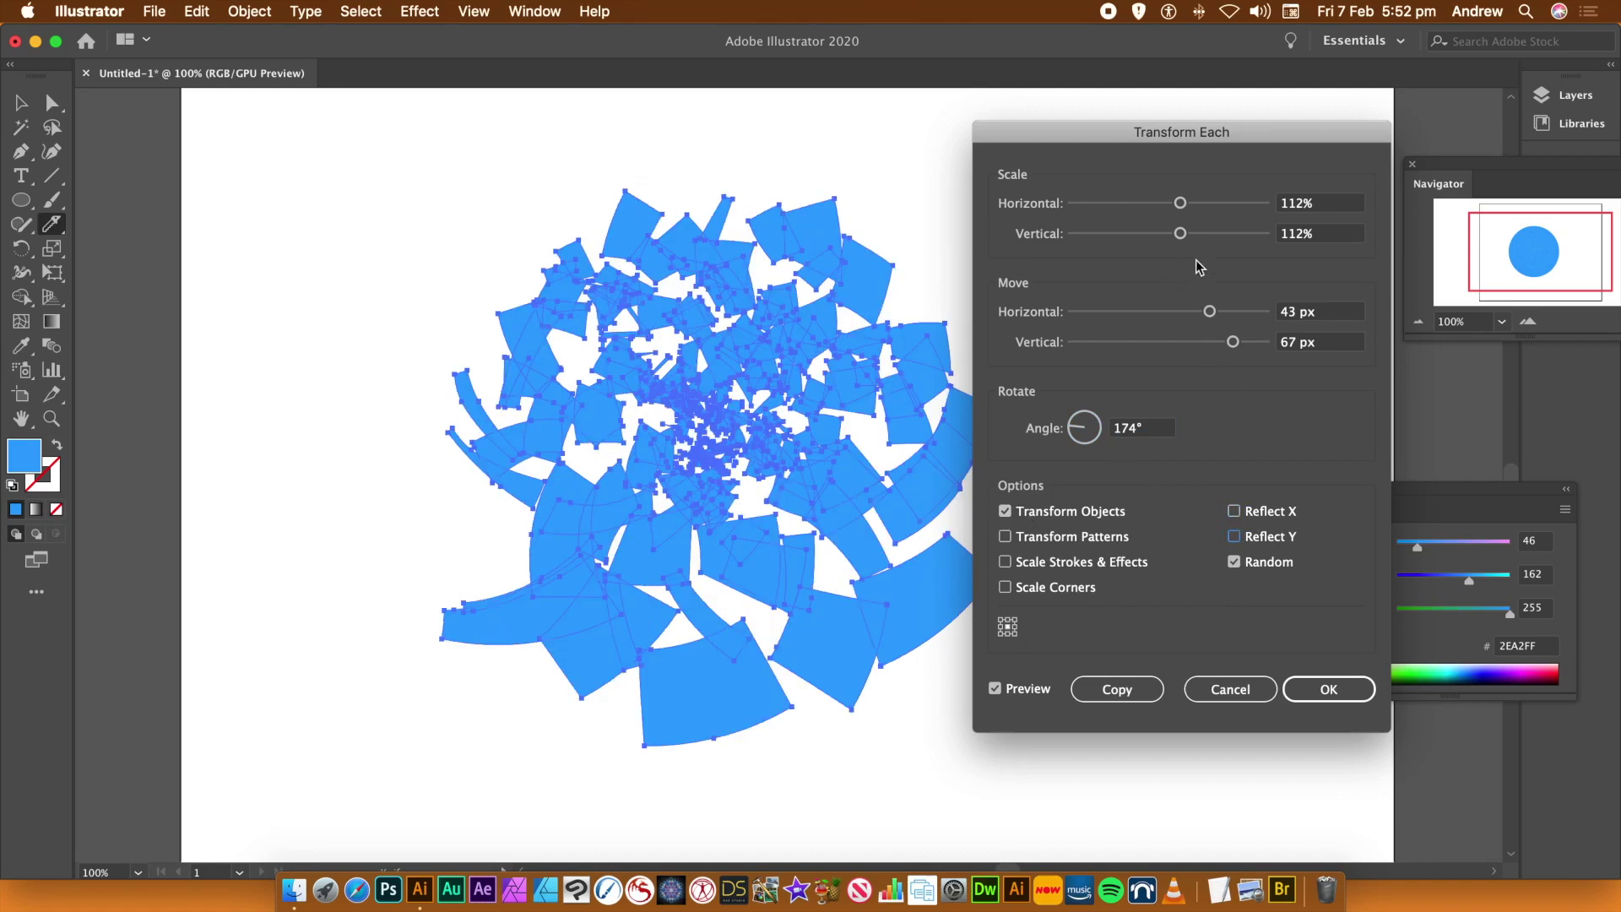
drag(1190, 211, 1143, 236)
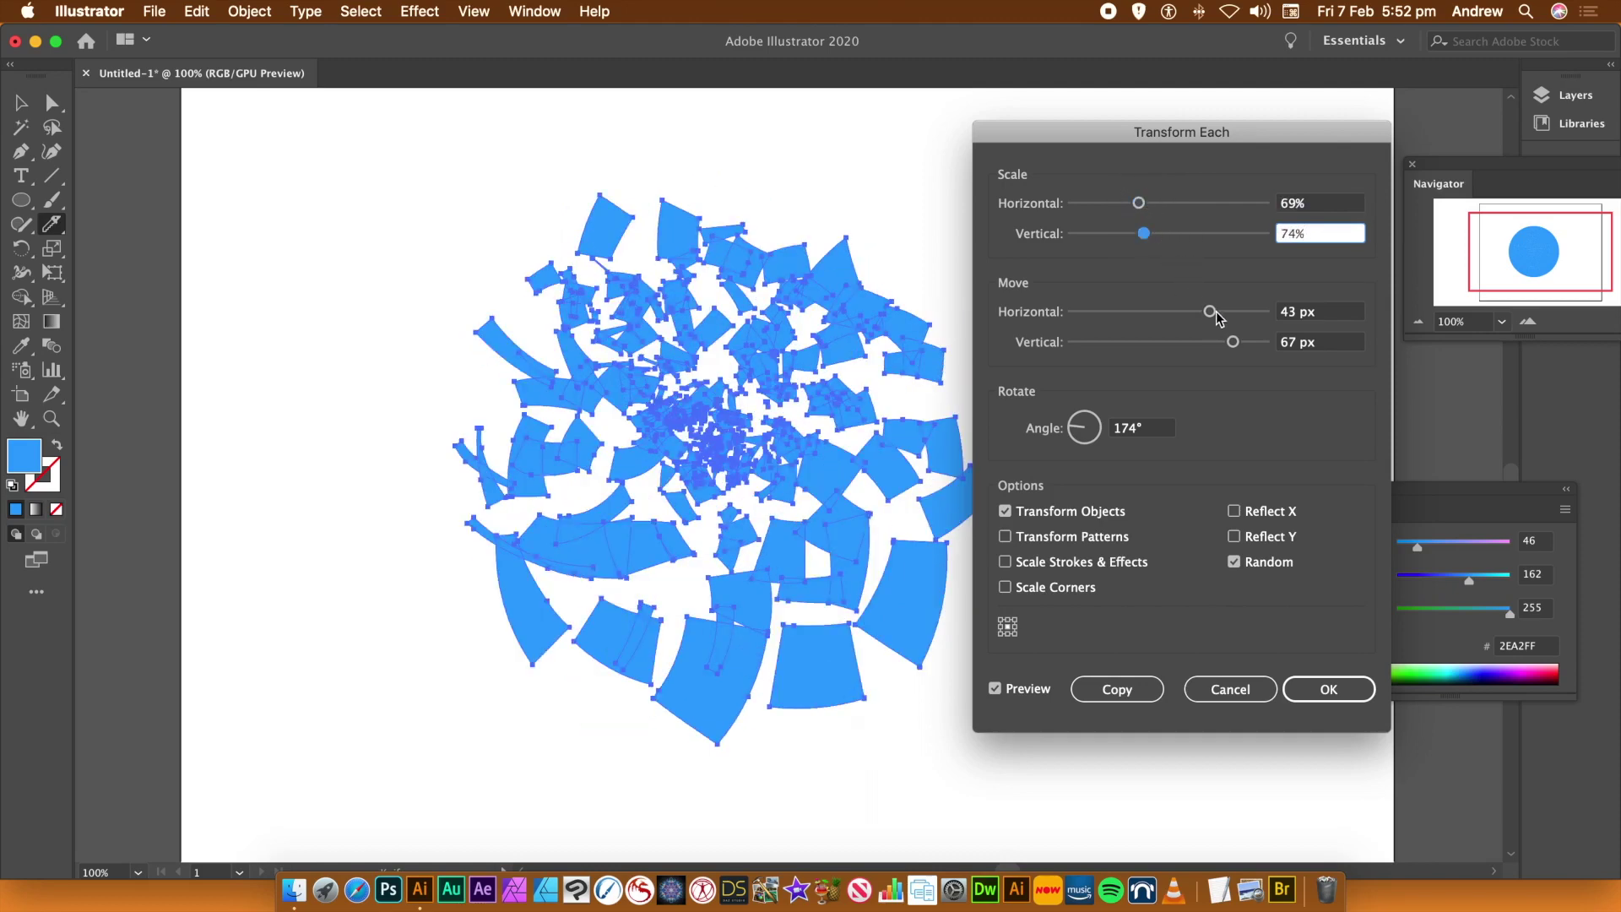
drag(1216, 310, 1263, 345)
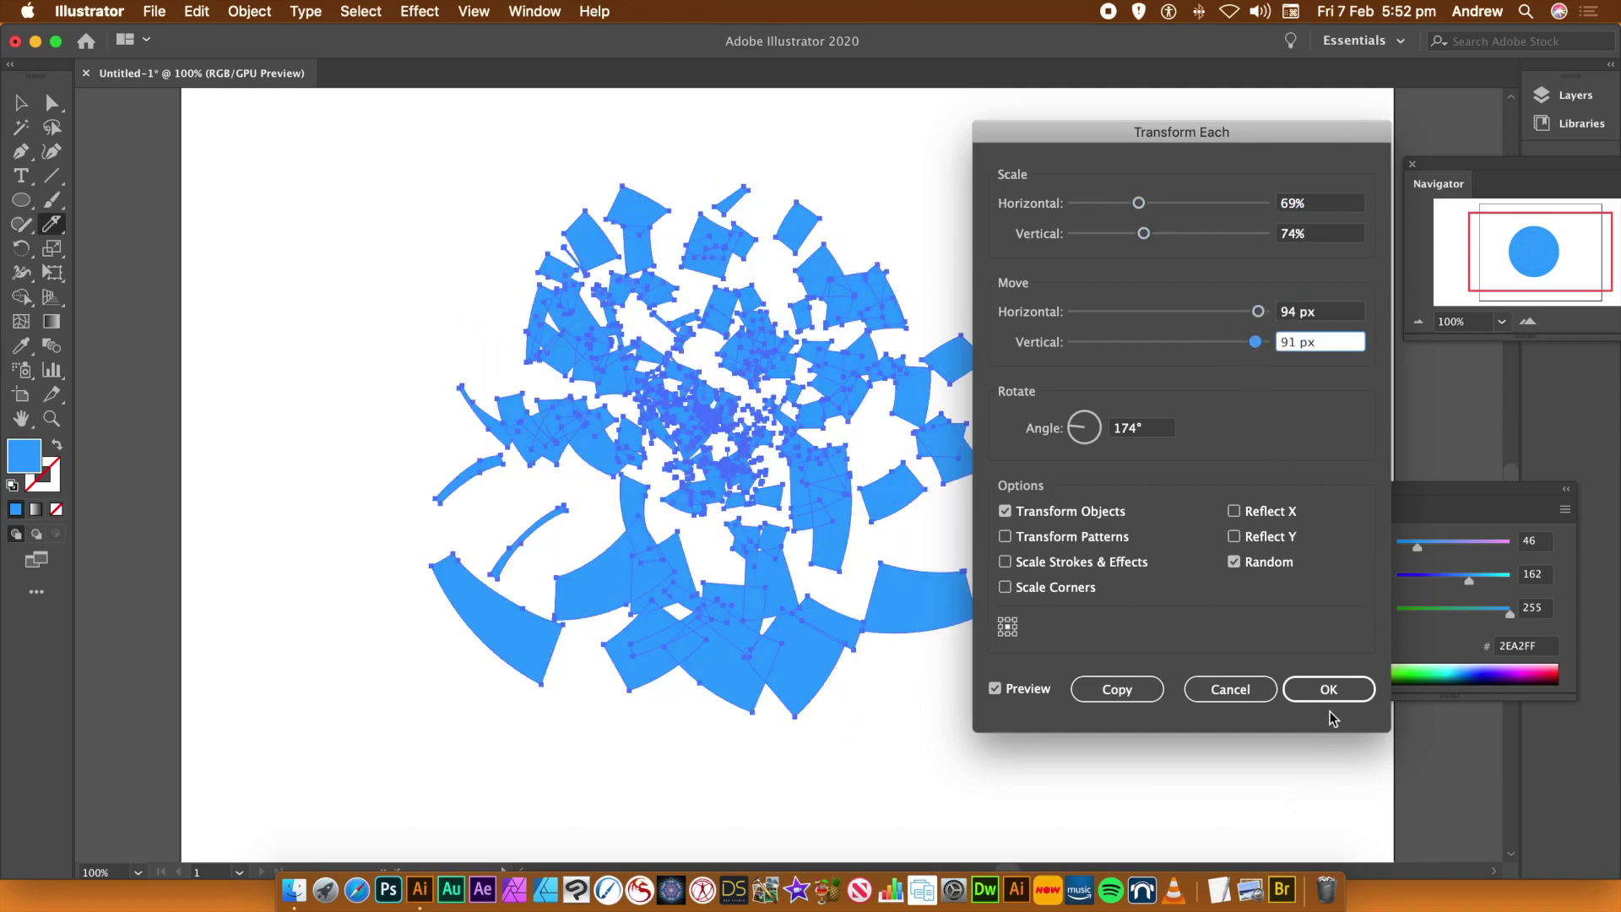
click(1327, 688)
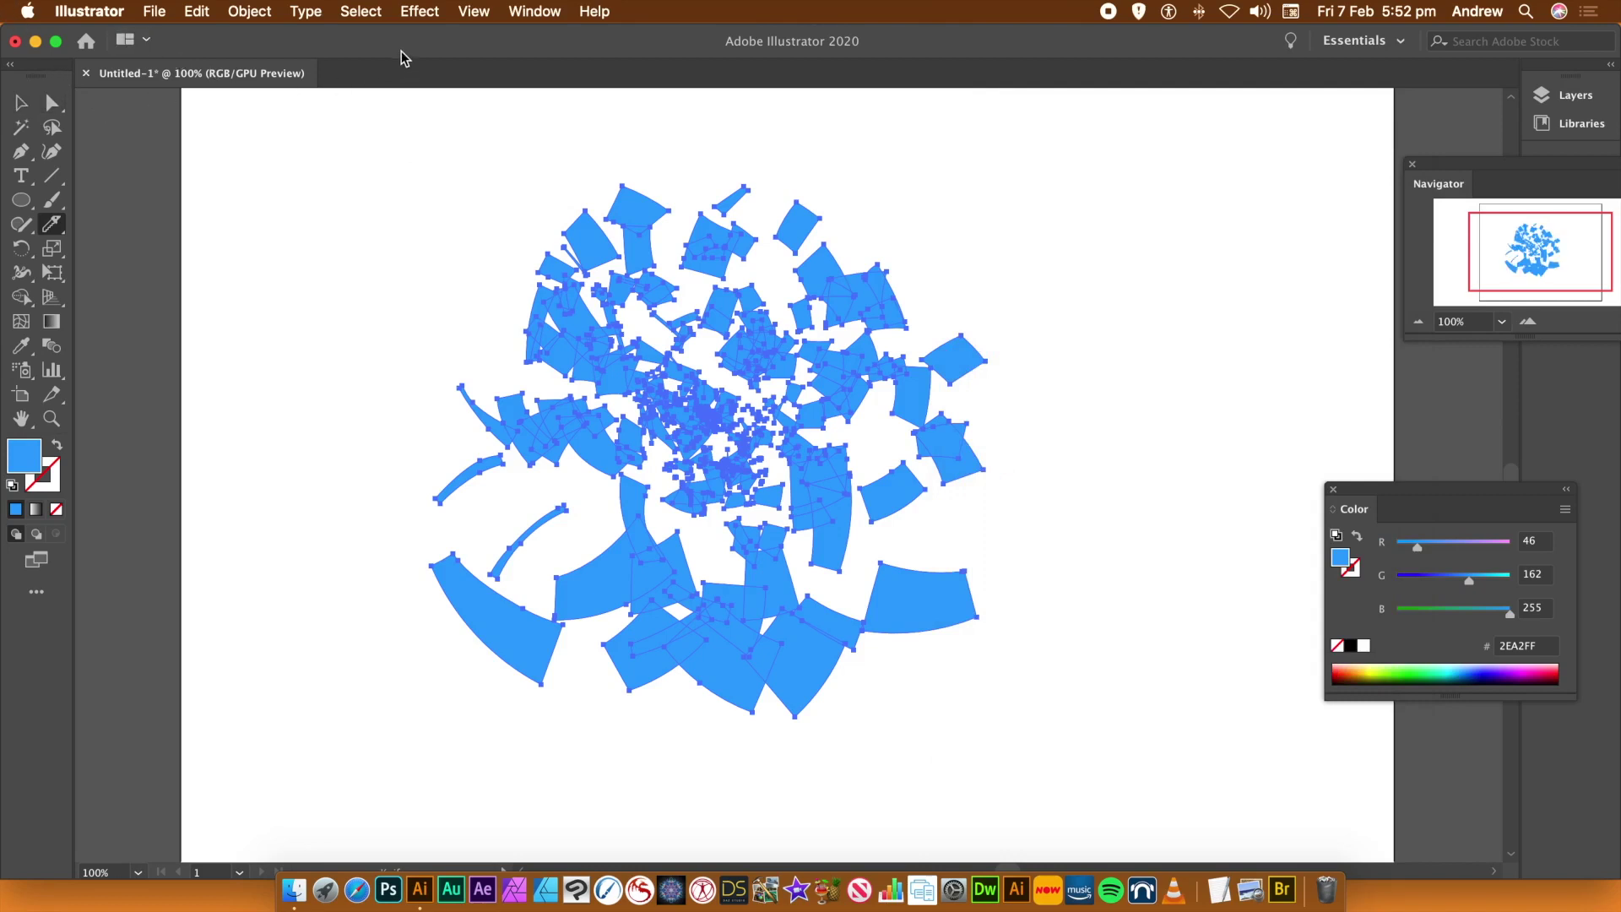
- Add a Multiply drop shadow at 75% opacity, 7 px X/Y offsets and 5 px blur
click(418, 12)
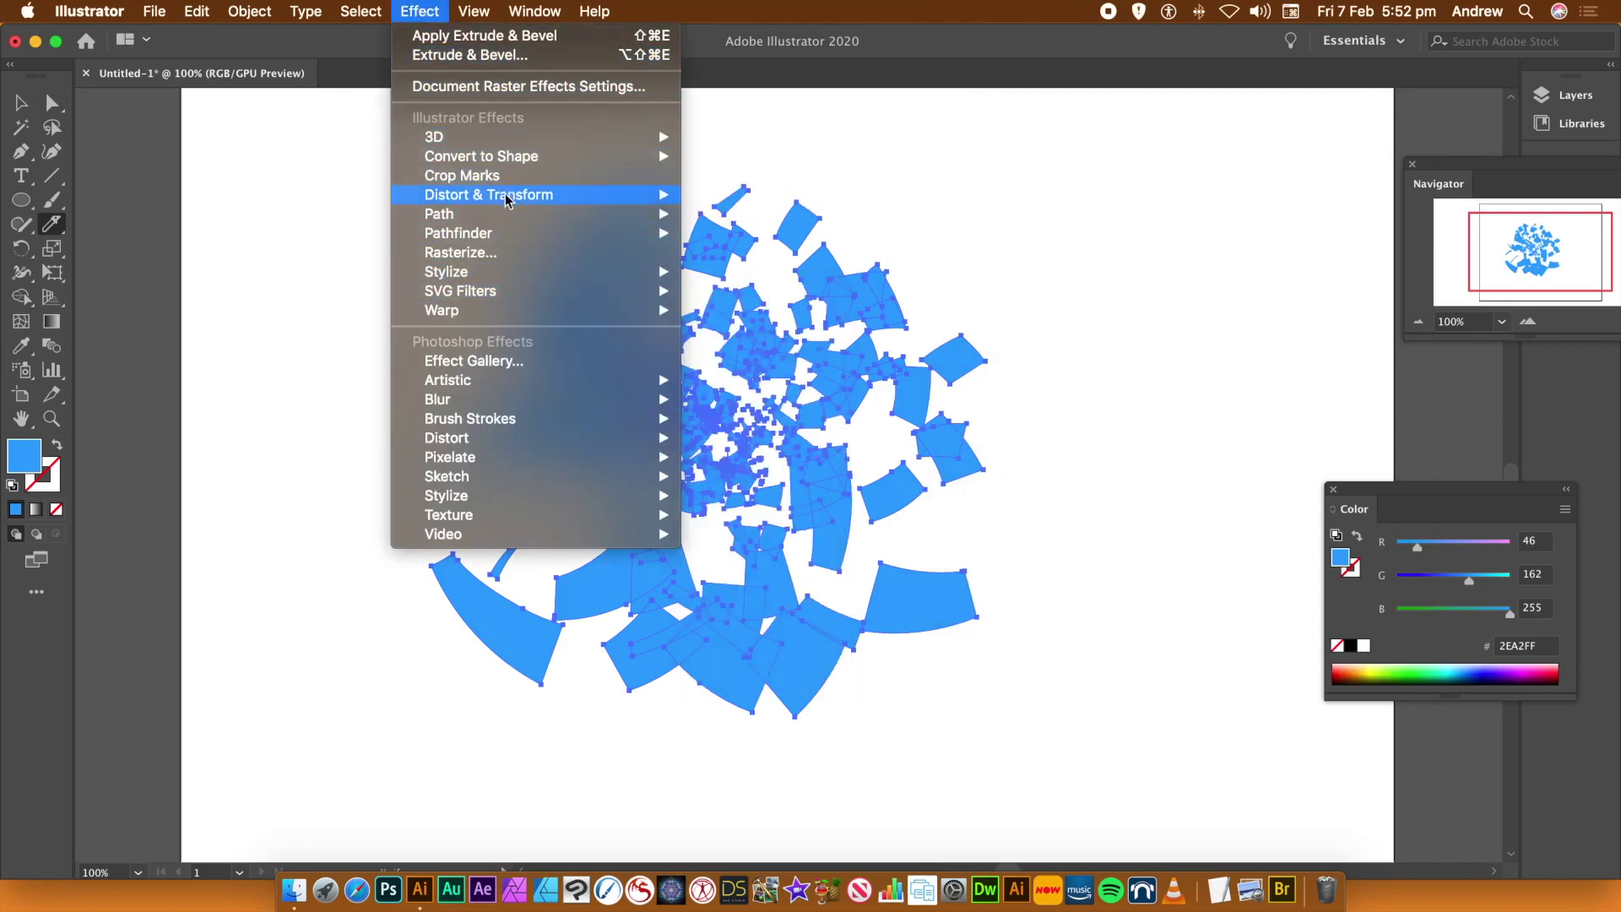
mouse_move(508, 206)
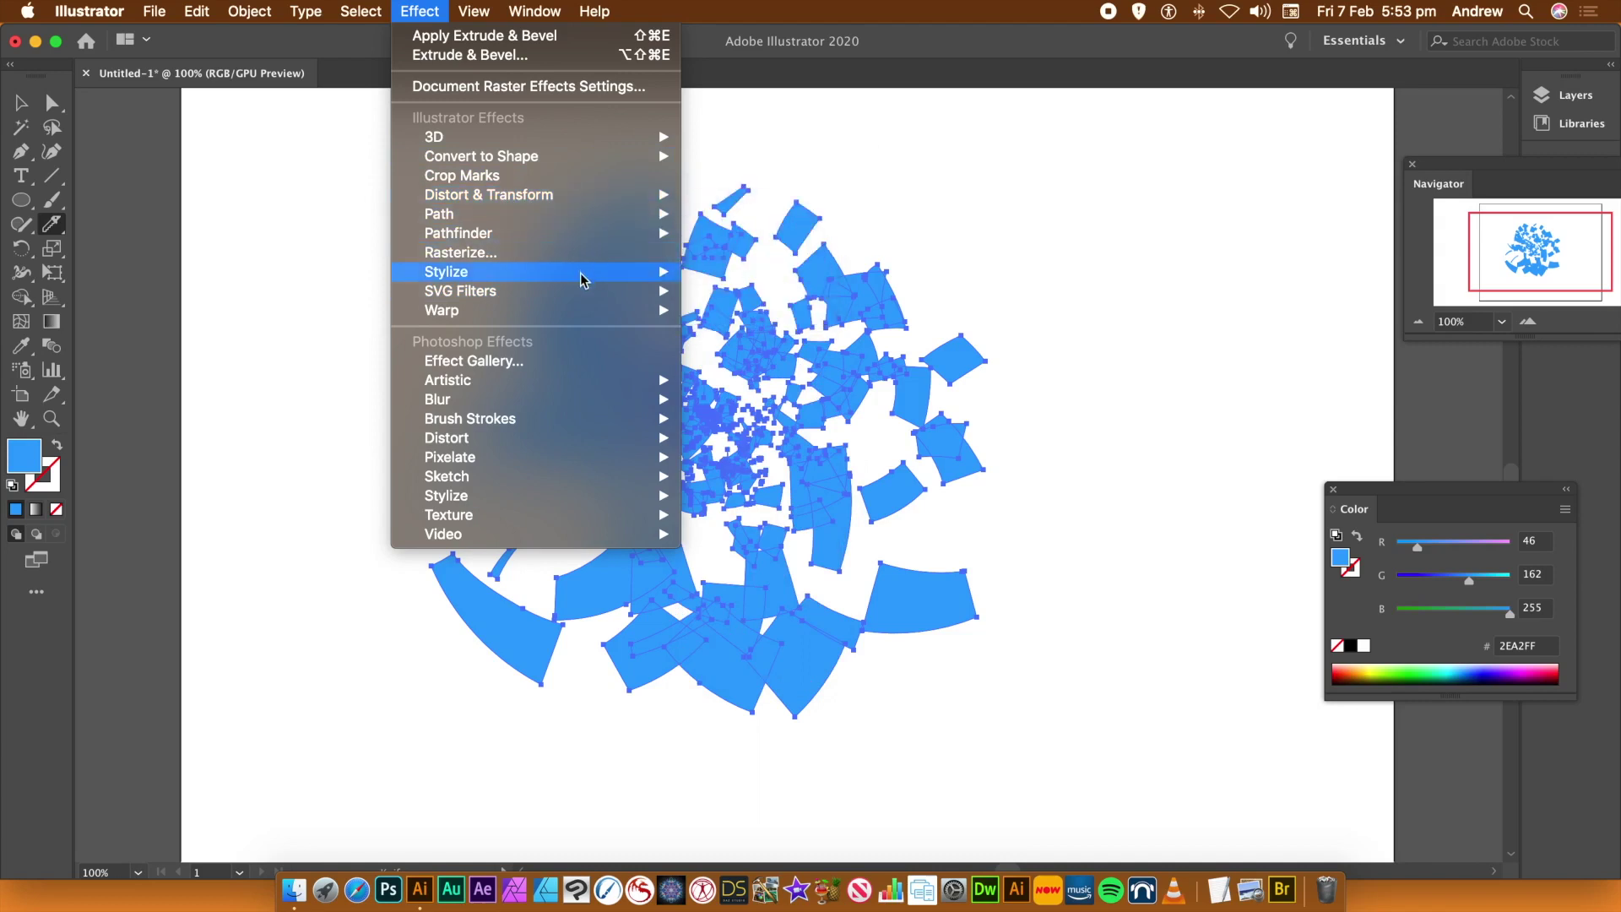
mouse_move(582, 281)
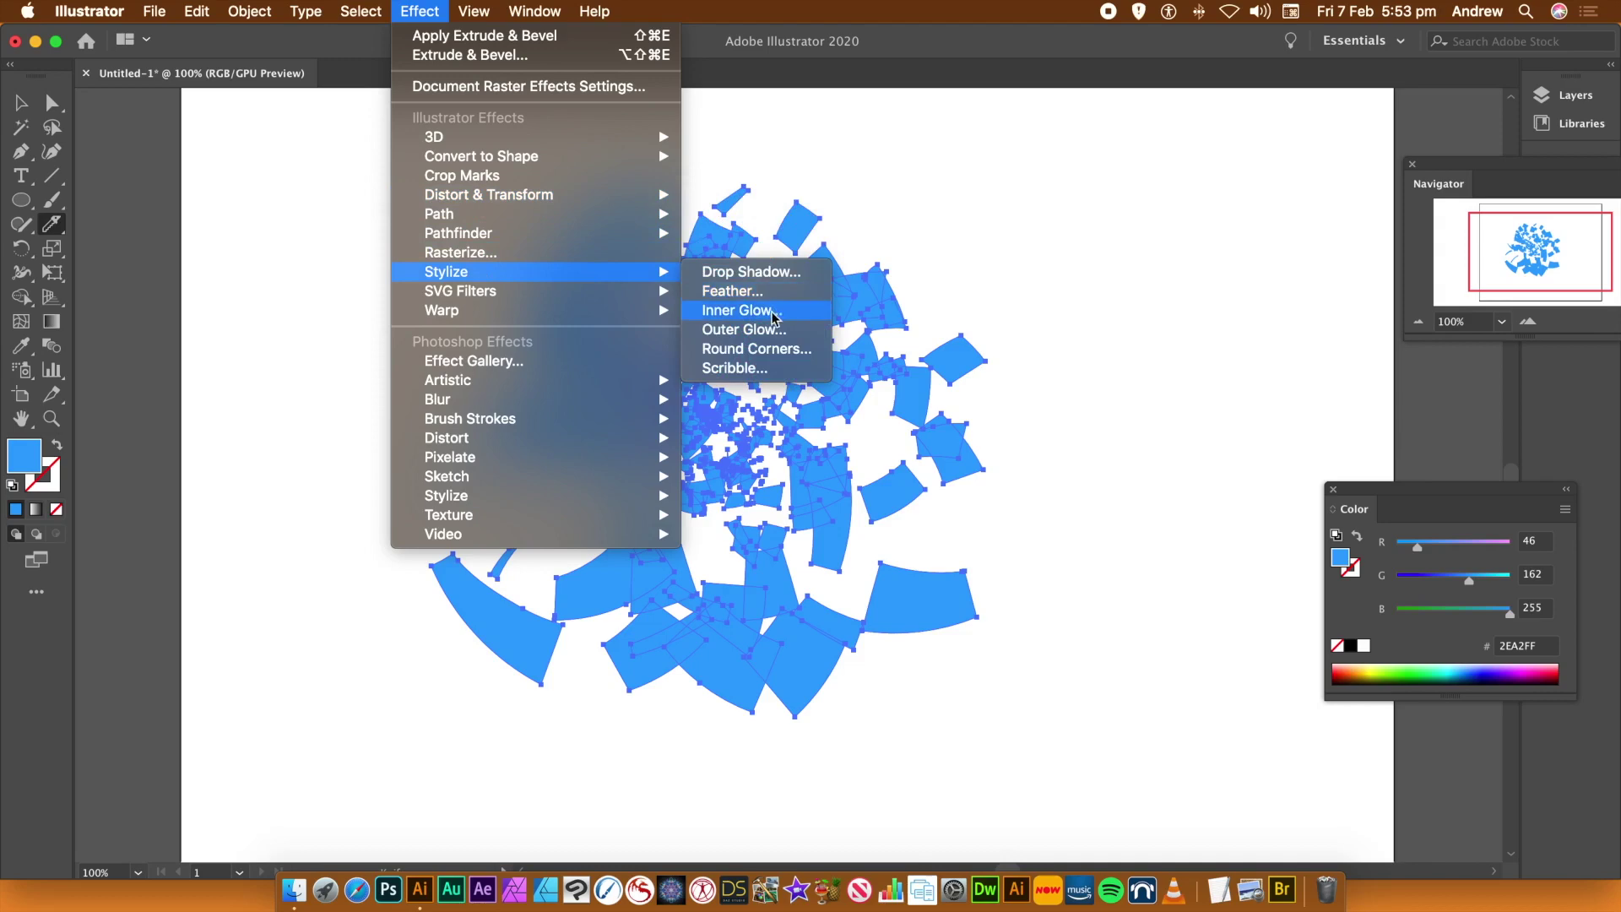
click(754, 273)
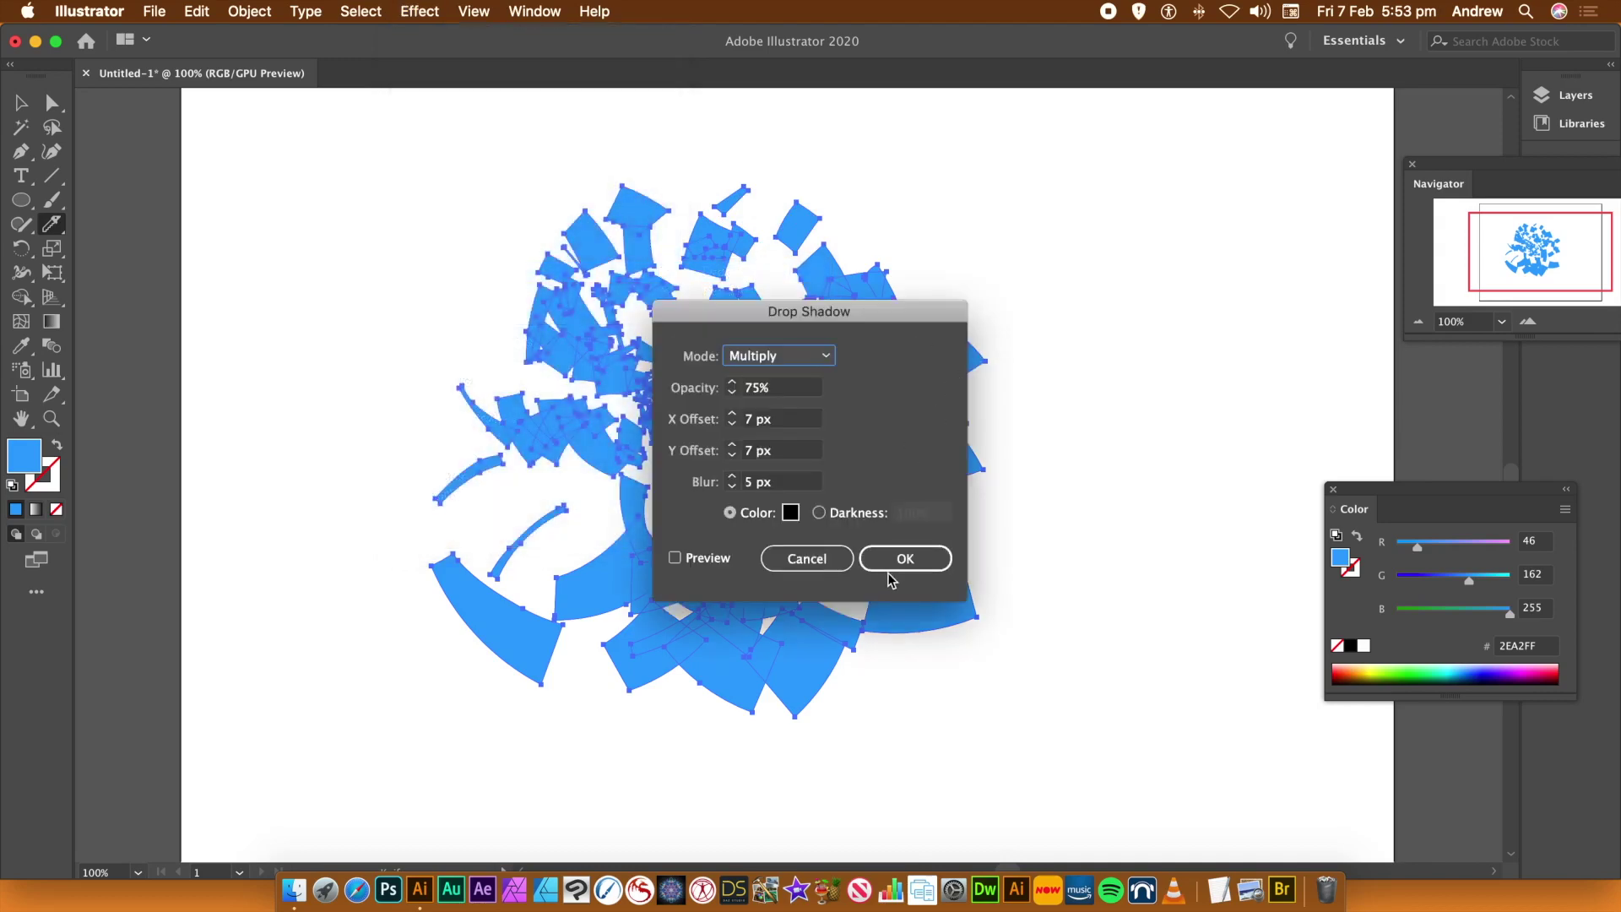
click(900, 563)
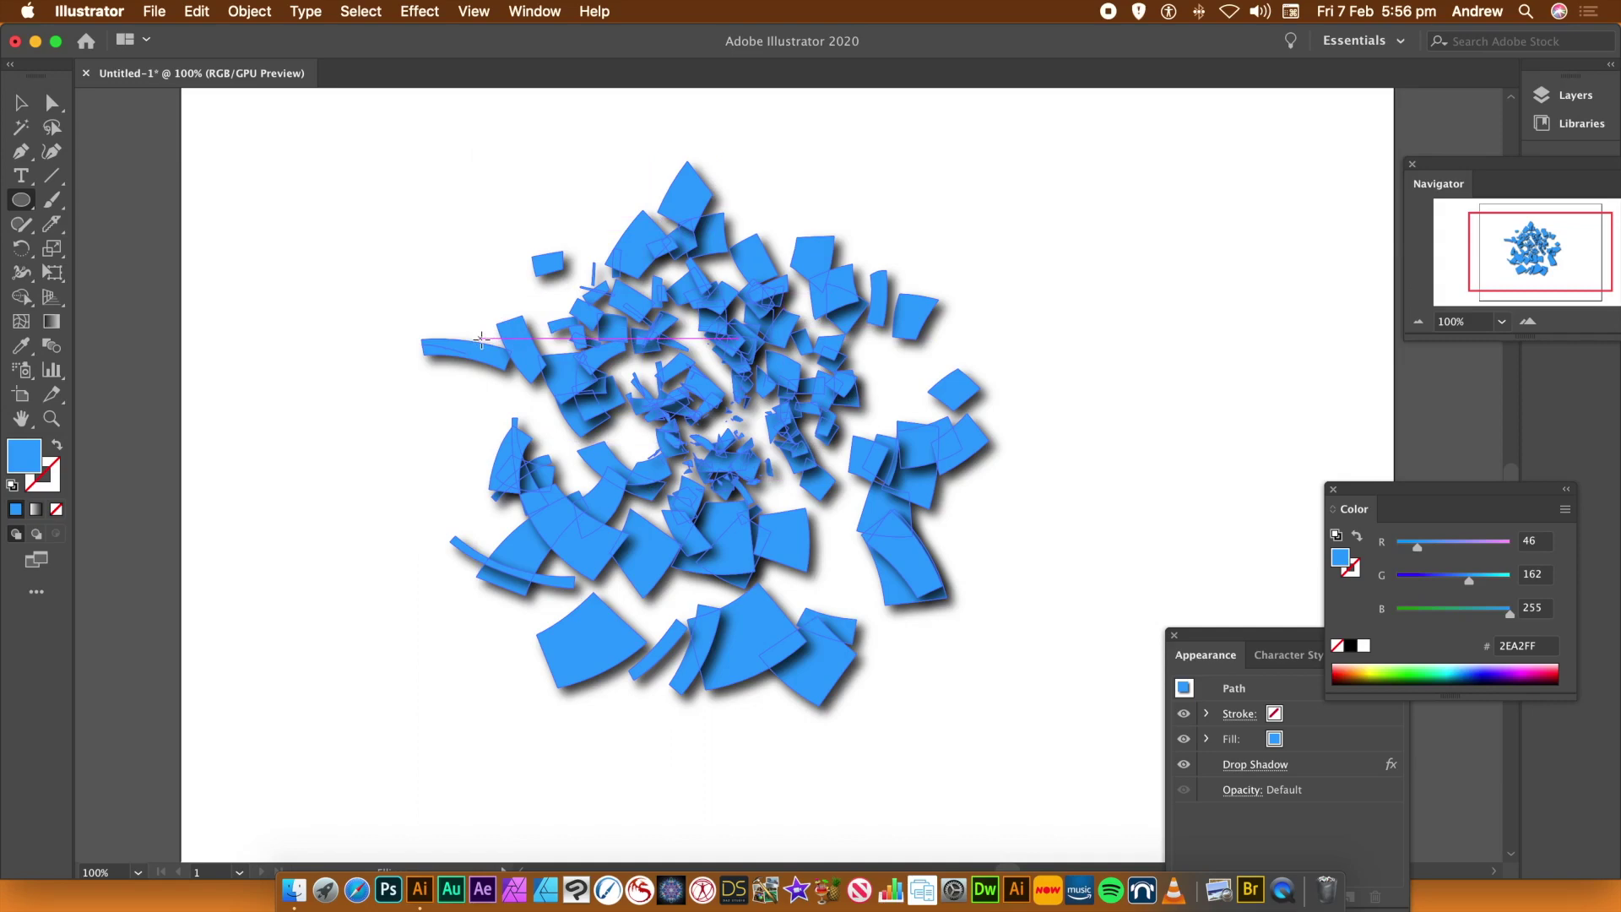
click(1232, 643)
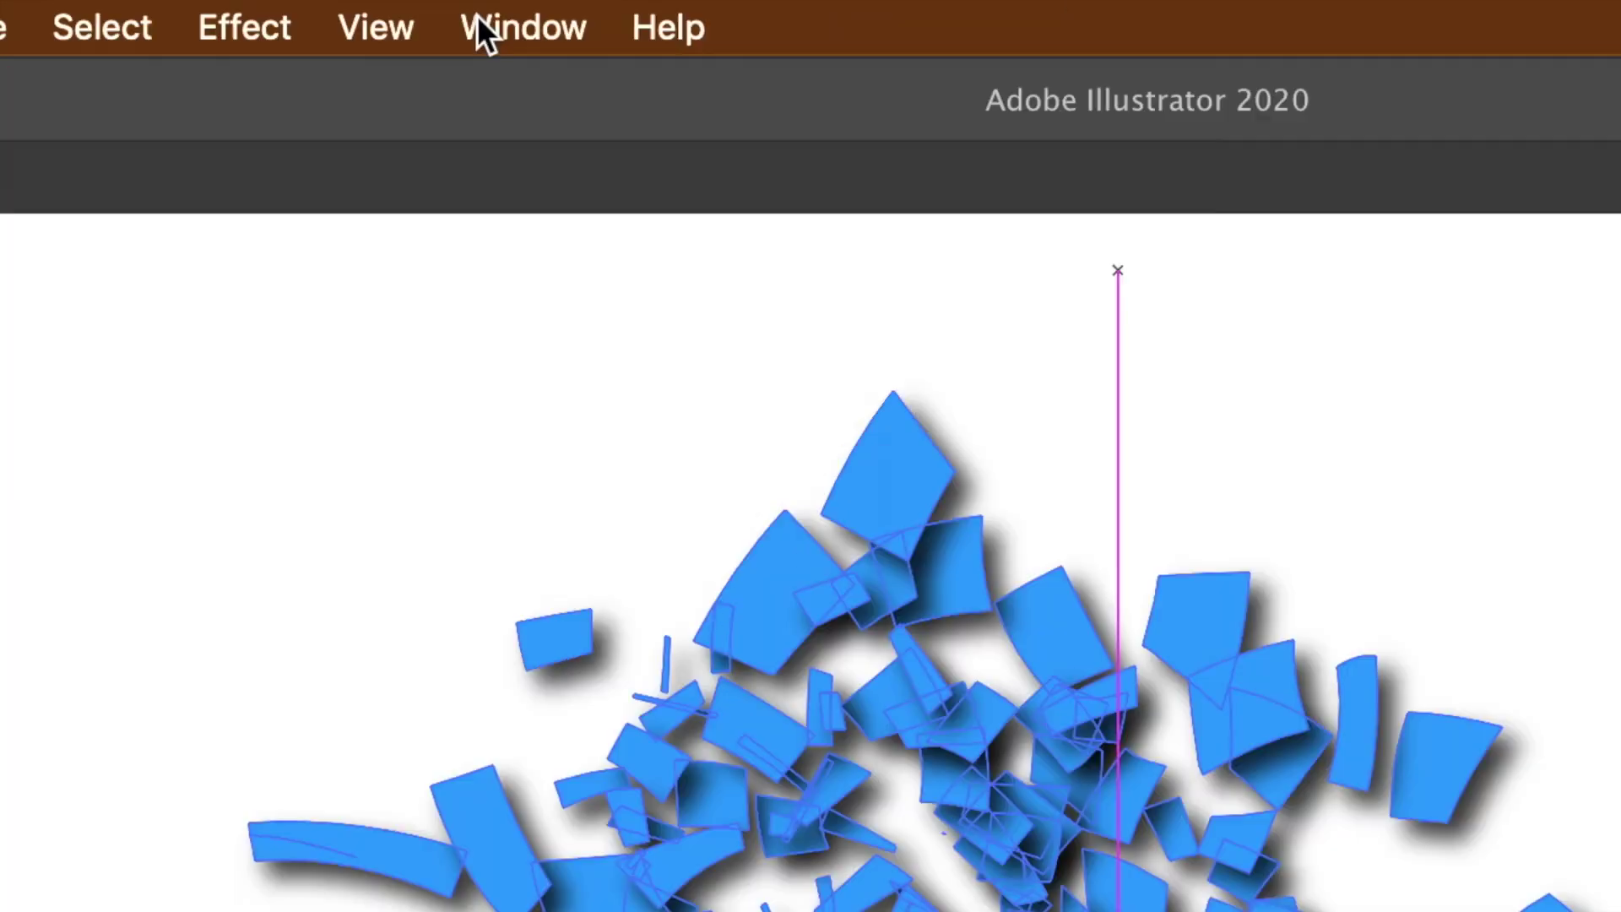
- Remove the shadow with Reduce to Basic Appearance from the Appearance panel menu
click(517, 11)
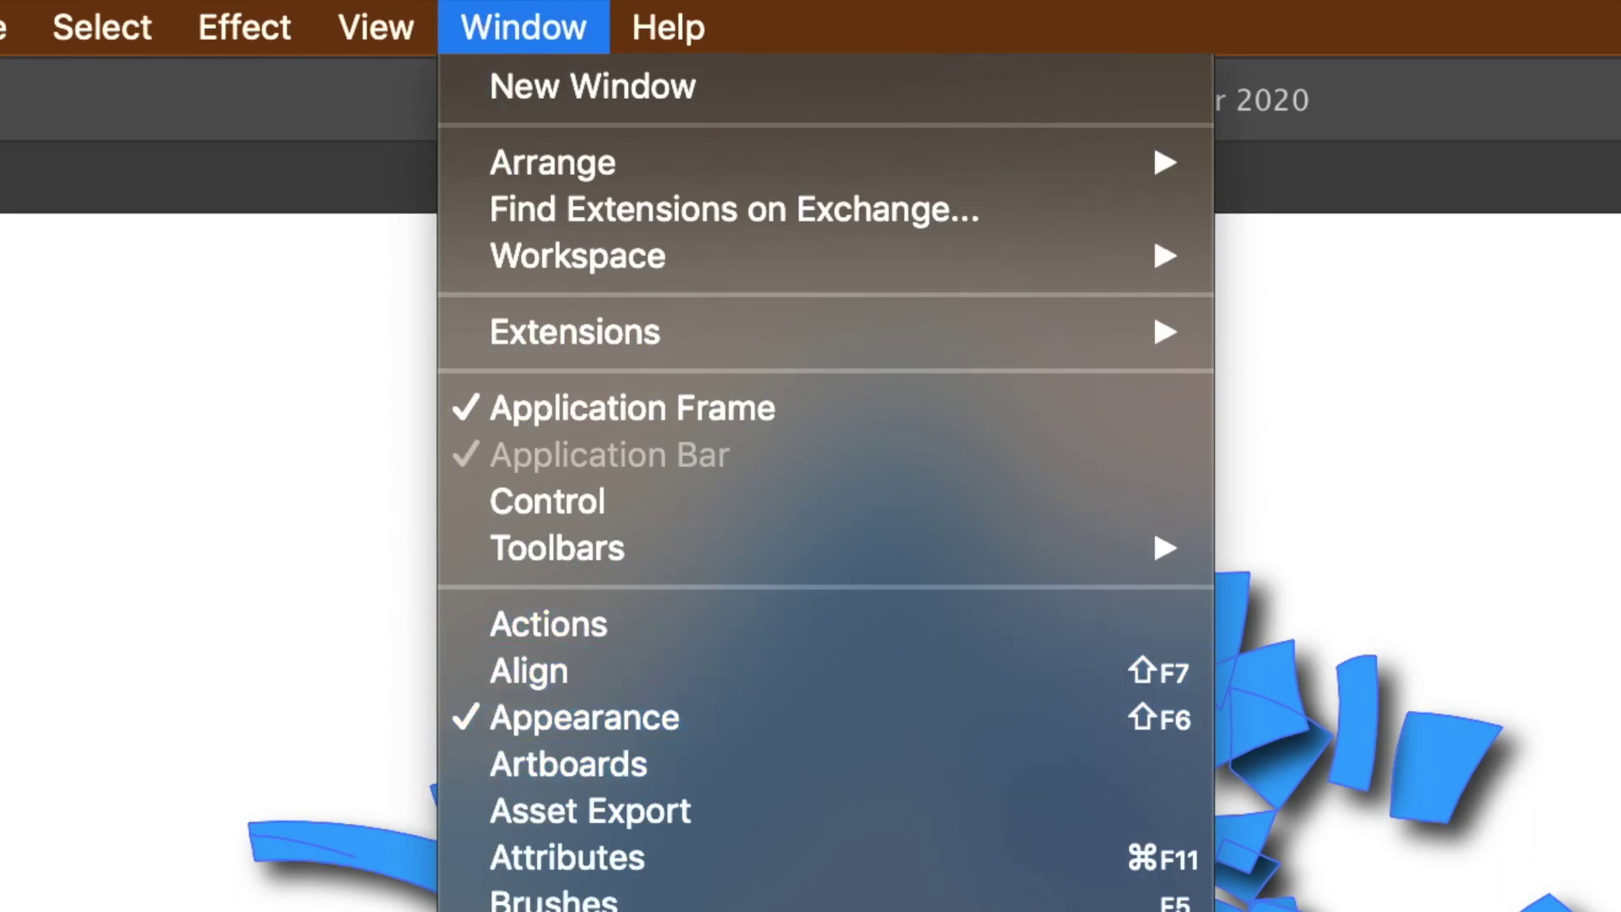
click(584, 717)
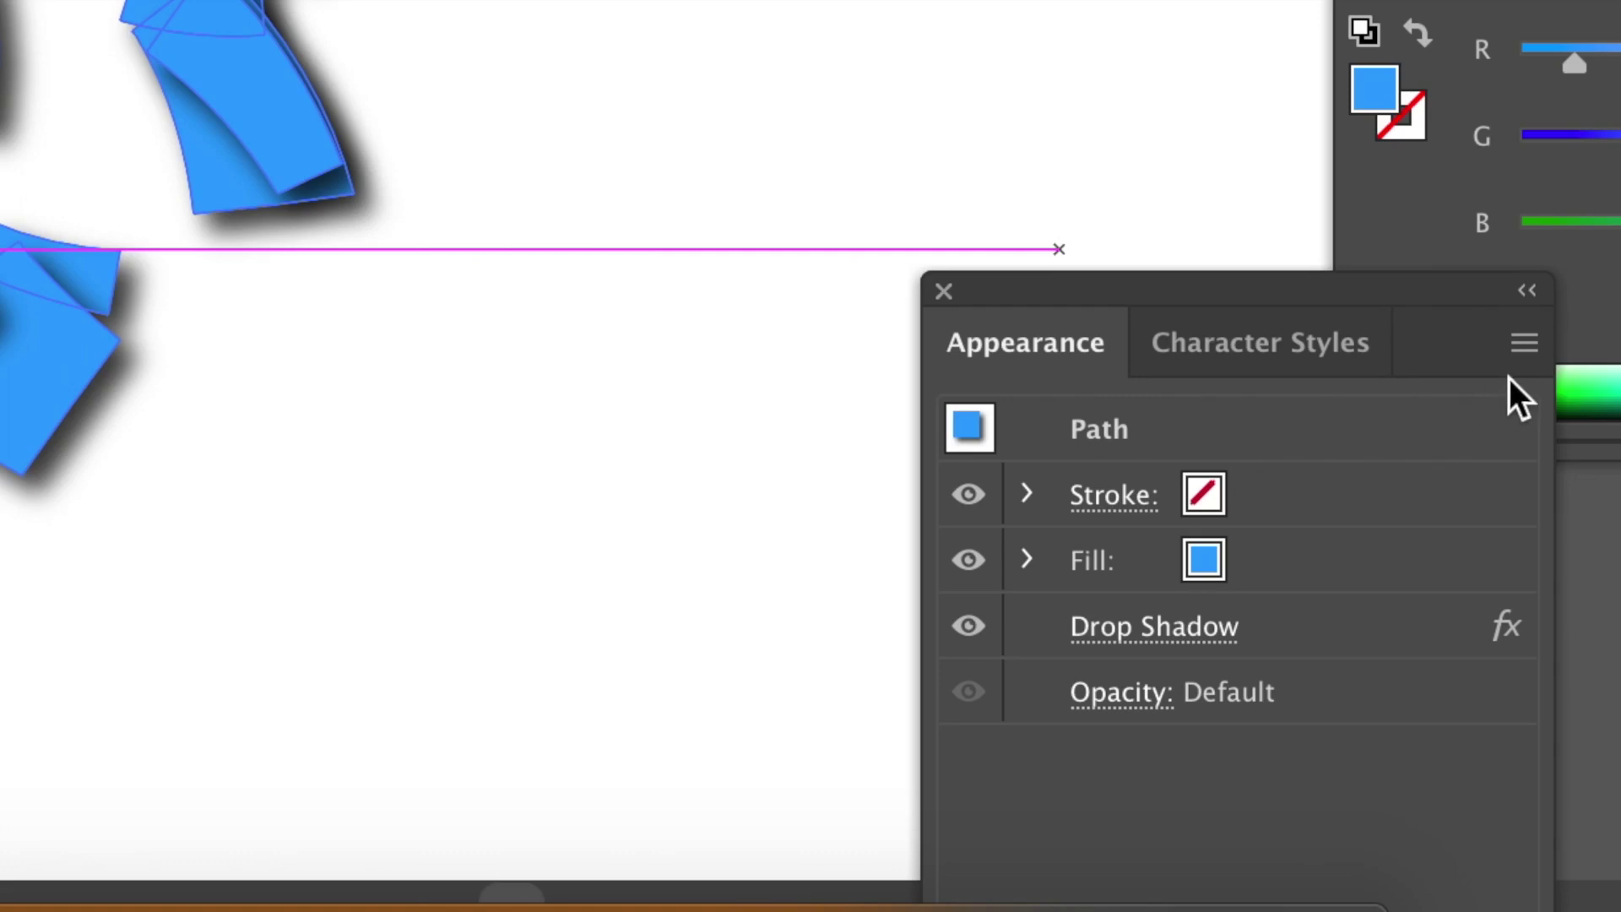
click(1532, 346)
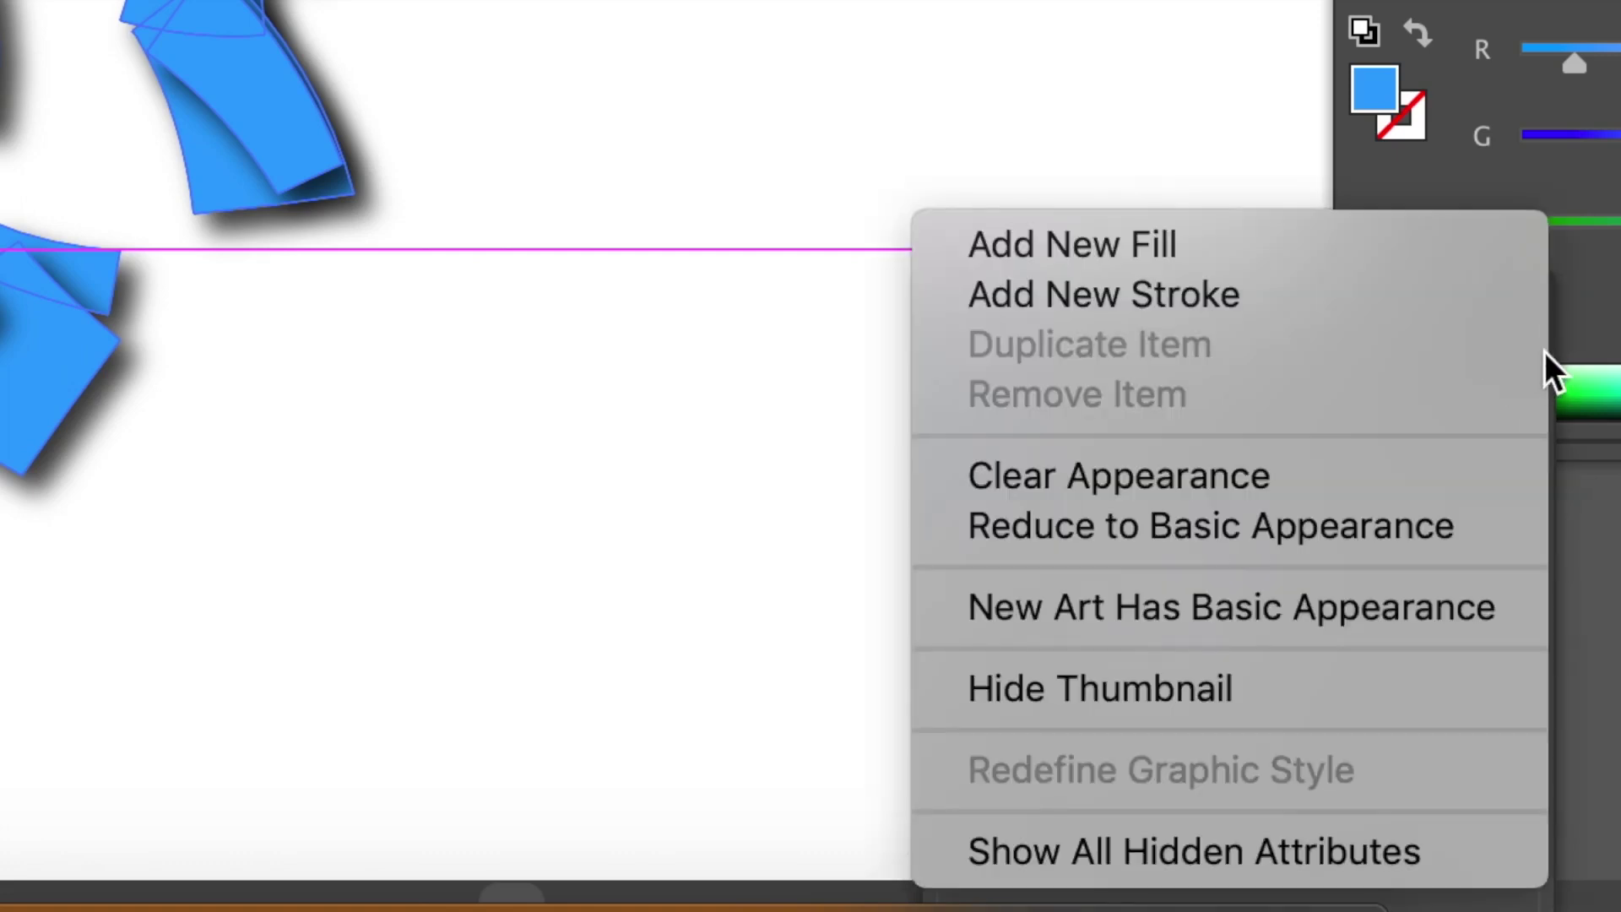
click(1427, 523)
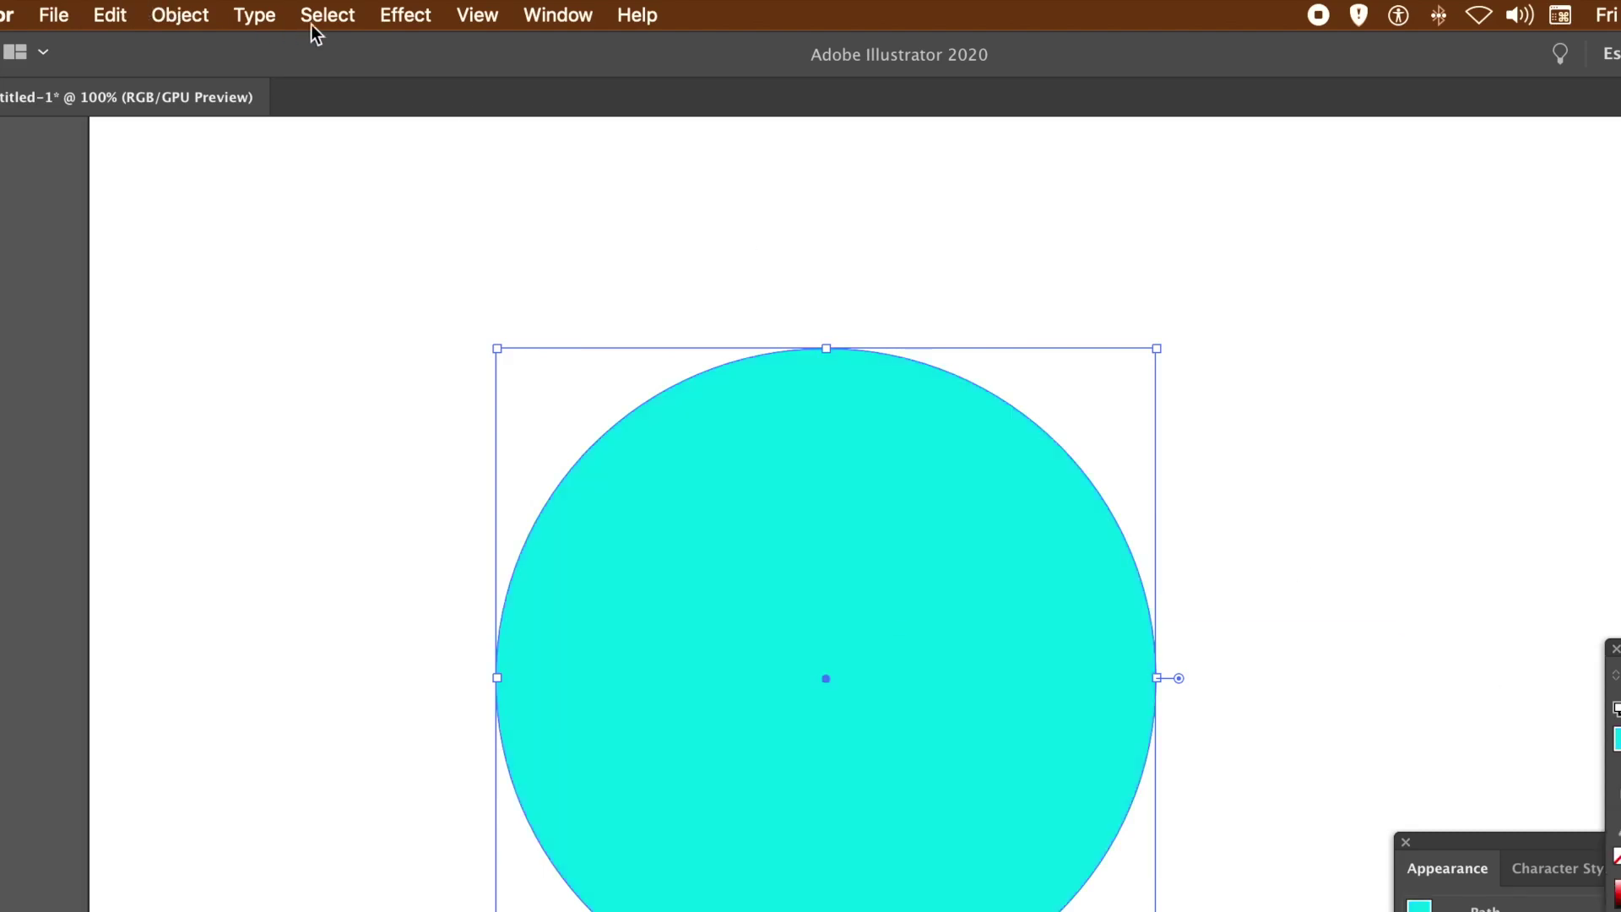
- Apply 3D Extrude & Bevel to the circle with Off-Axis Front rotation and 50 pt depth
click(421, 13)
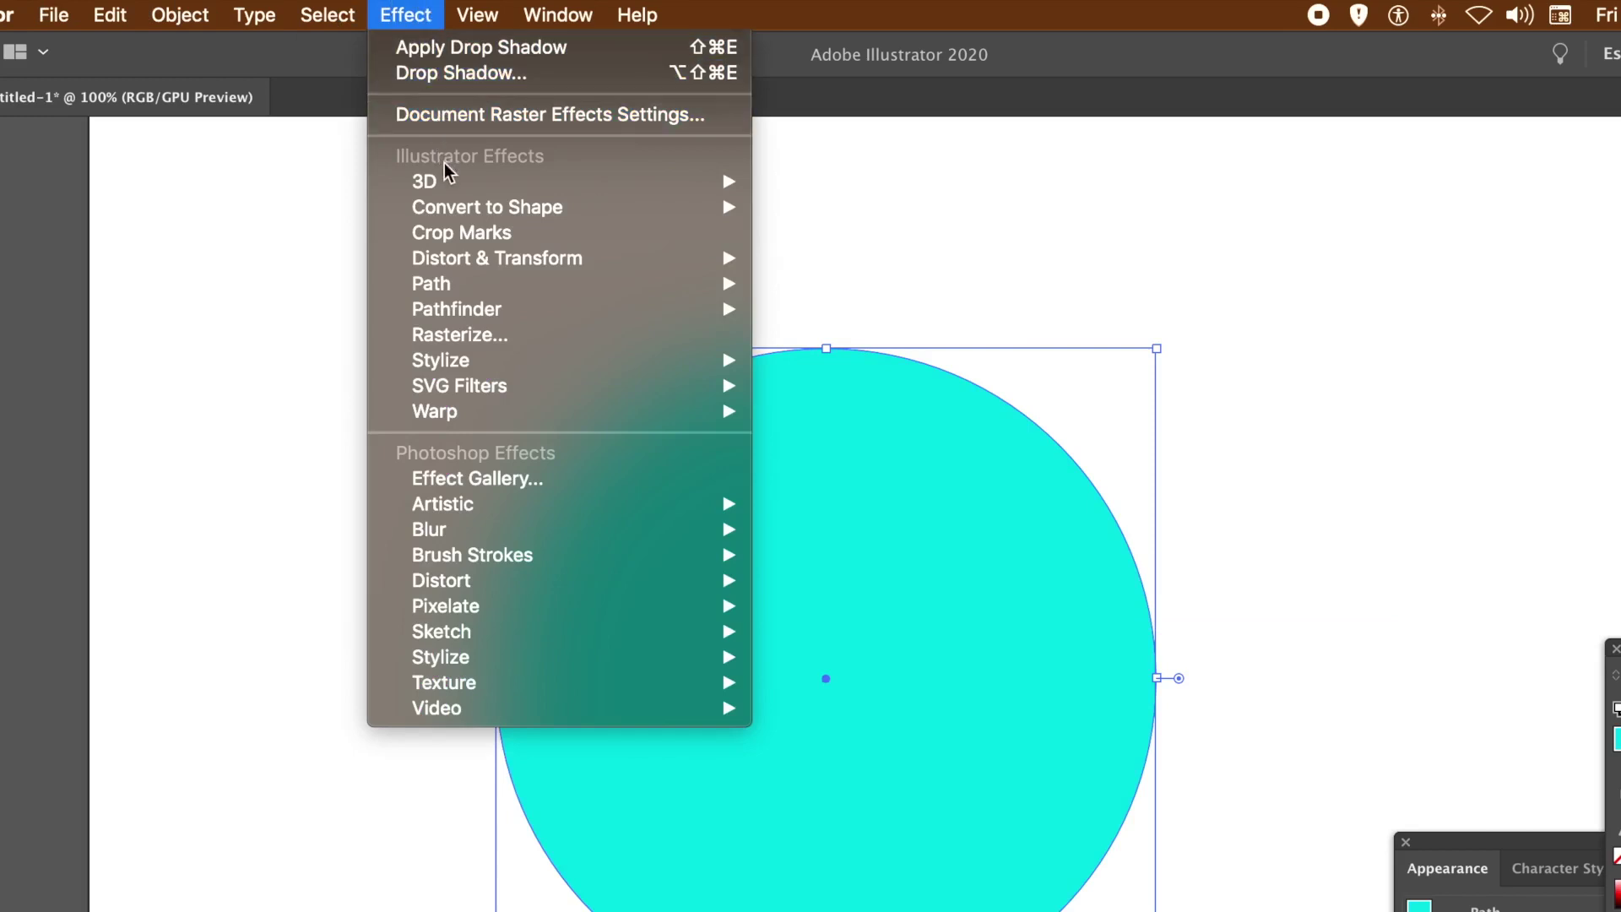
mouse_move(454, 192)
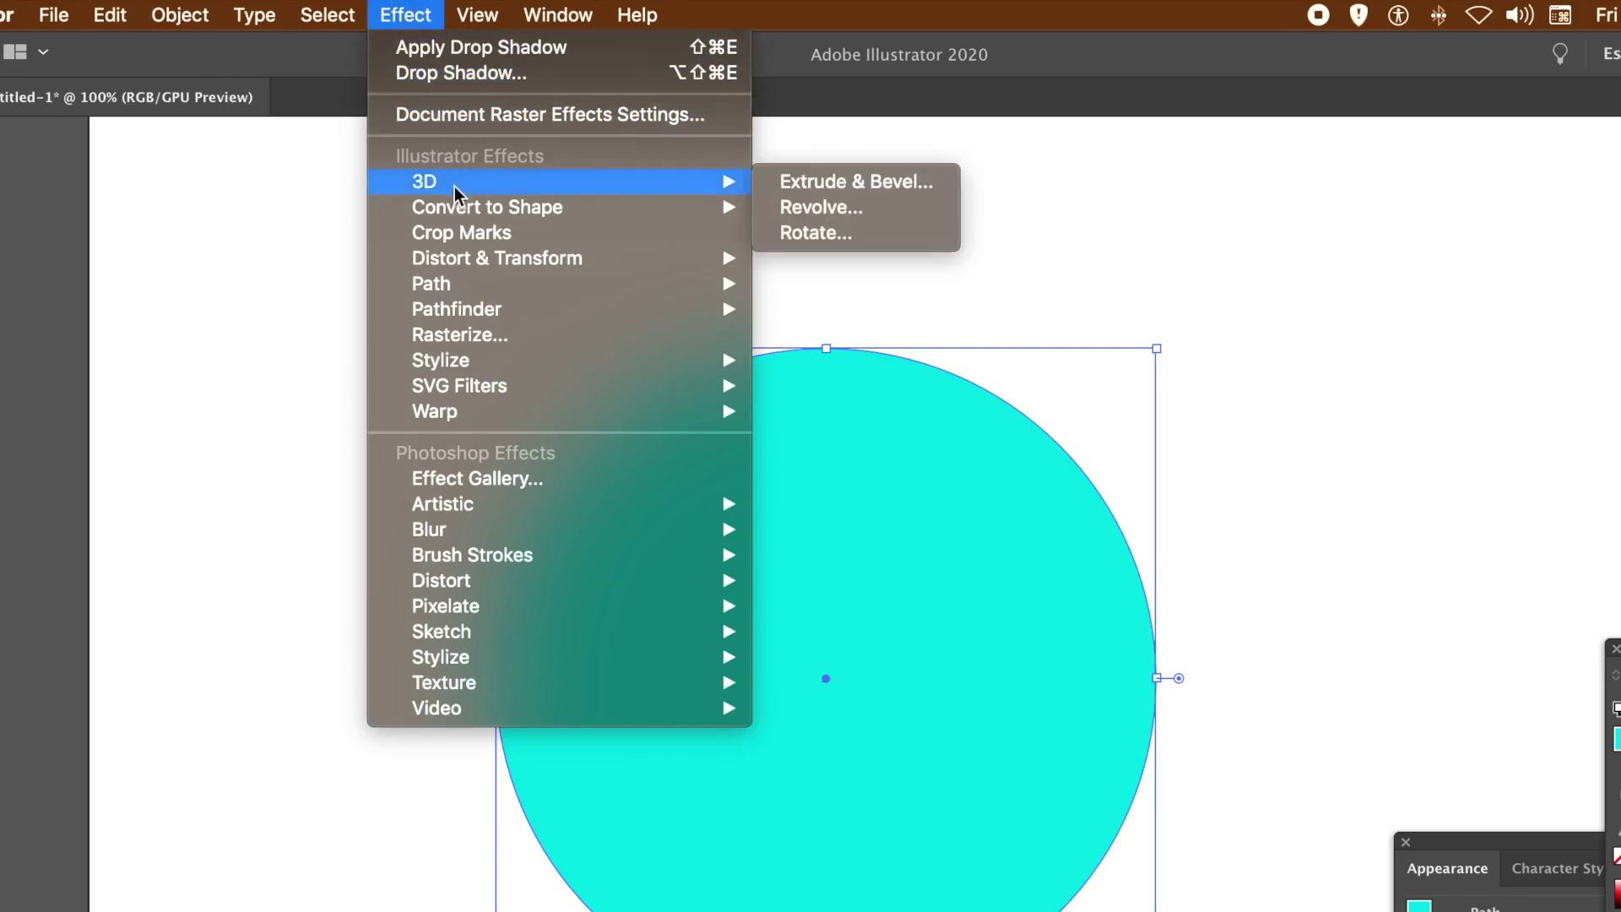
click(878, 179)
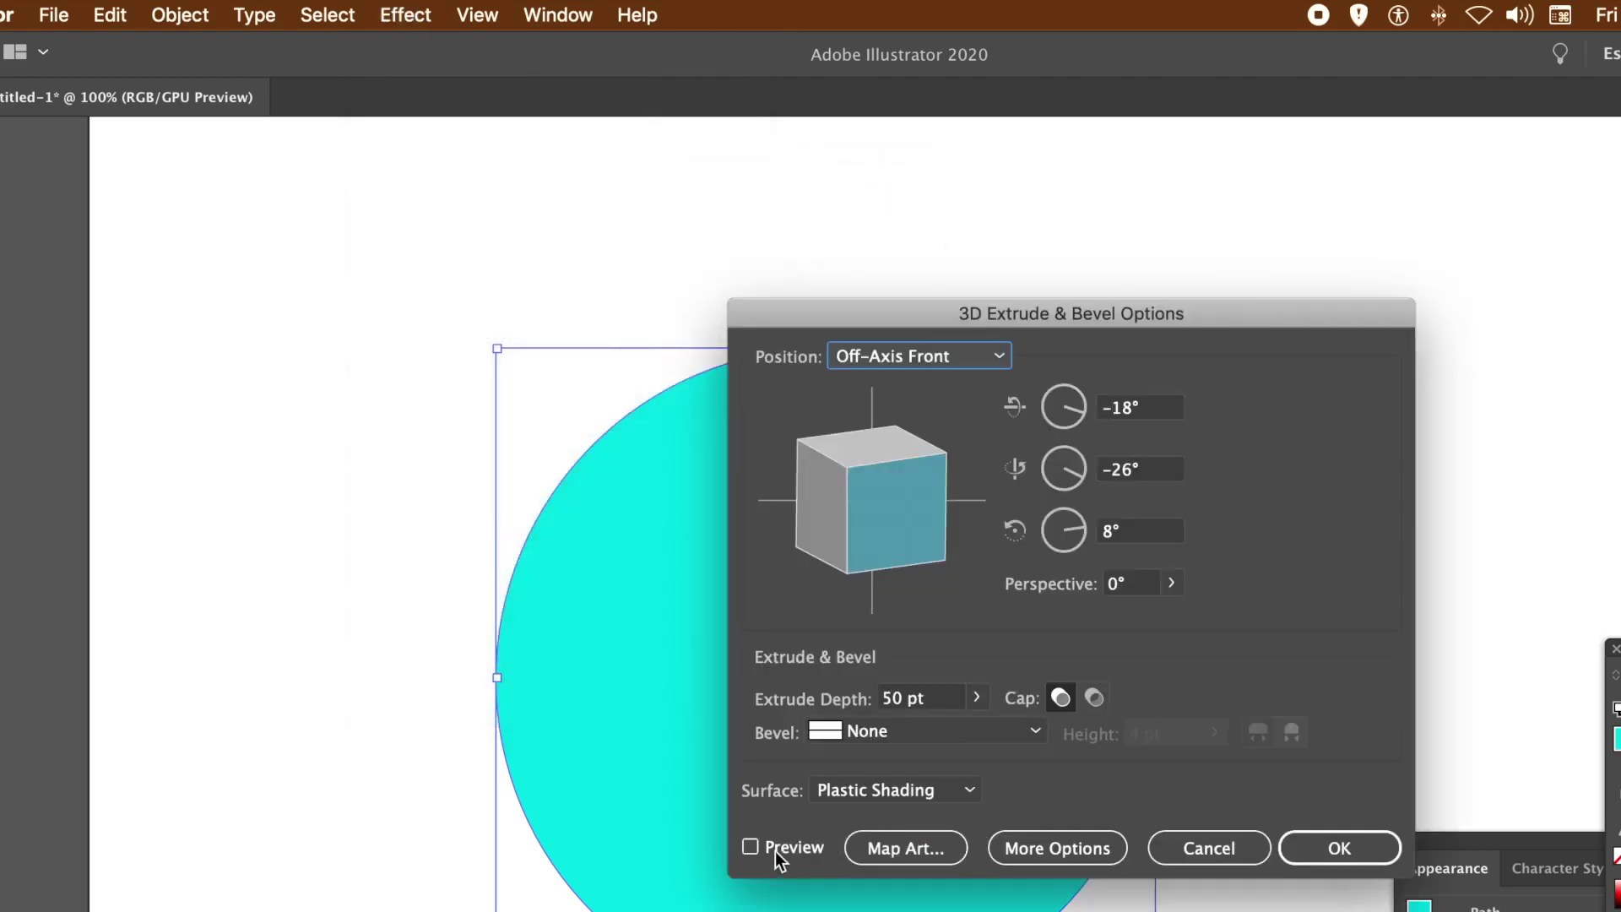
click(750, 847)
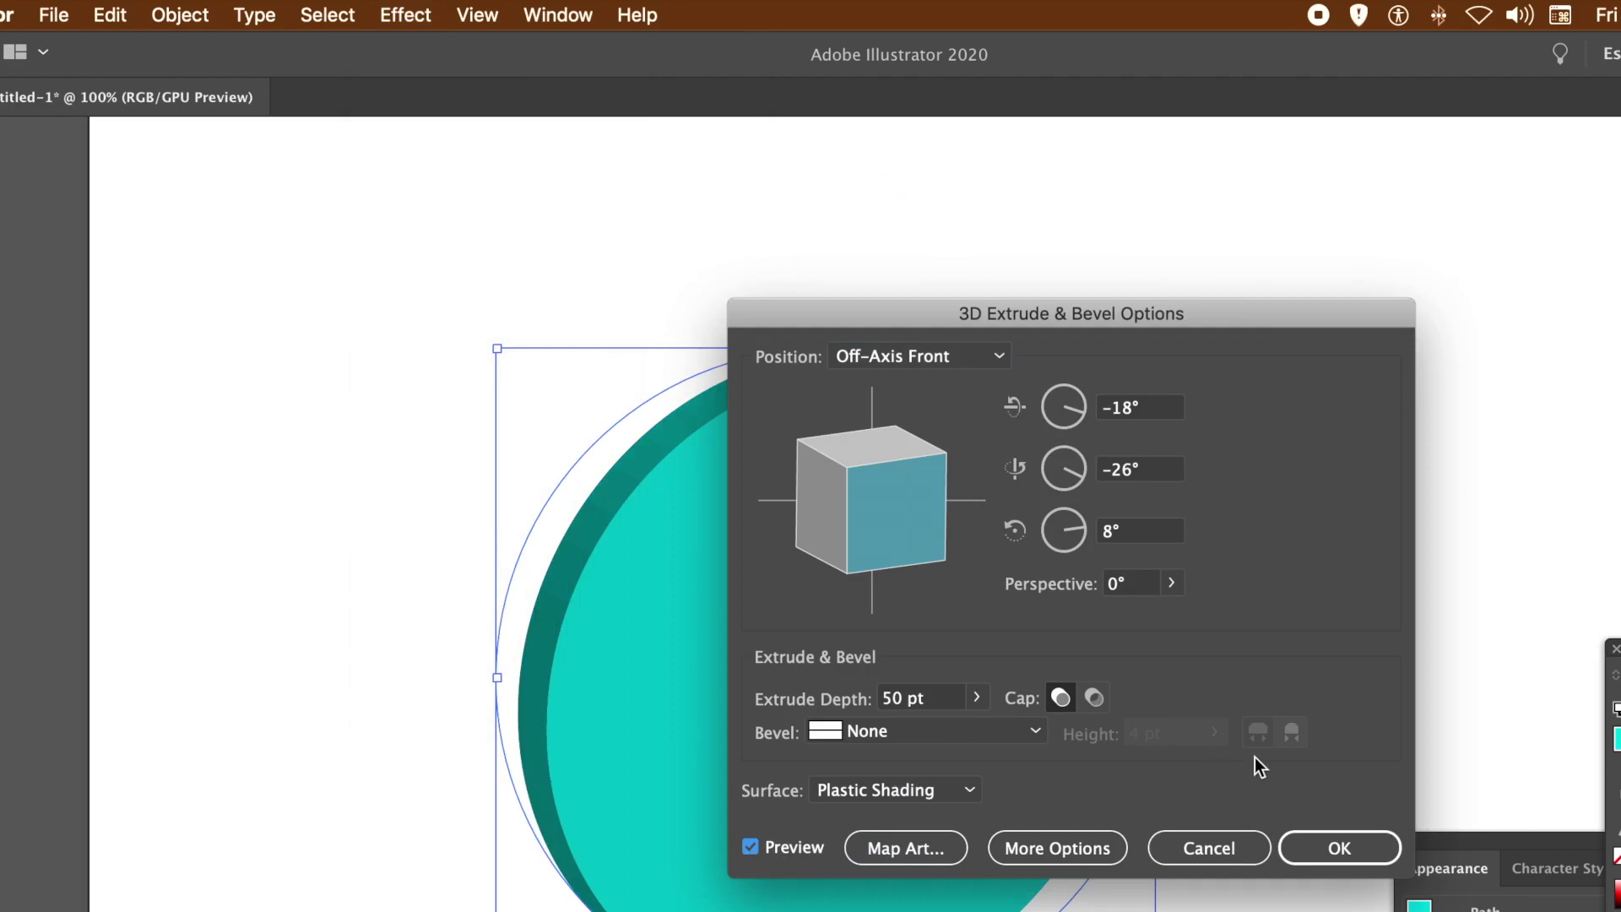
click(1332, 848)
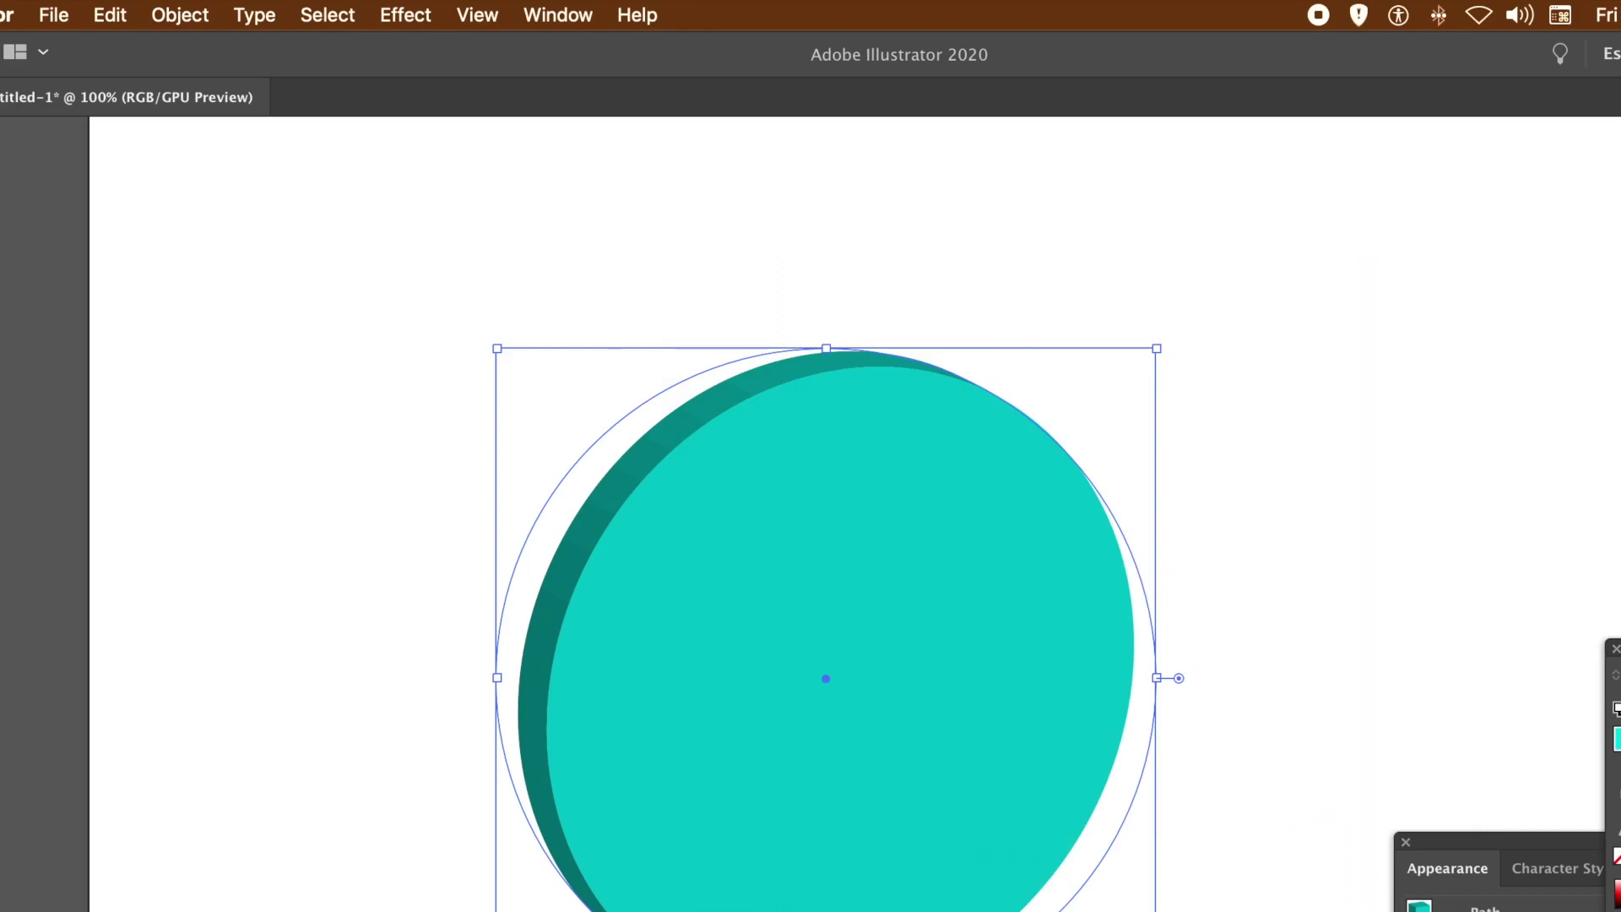
- With the Knife tool, slice curved vertical cuts down the circle's middle and top
key(a)
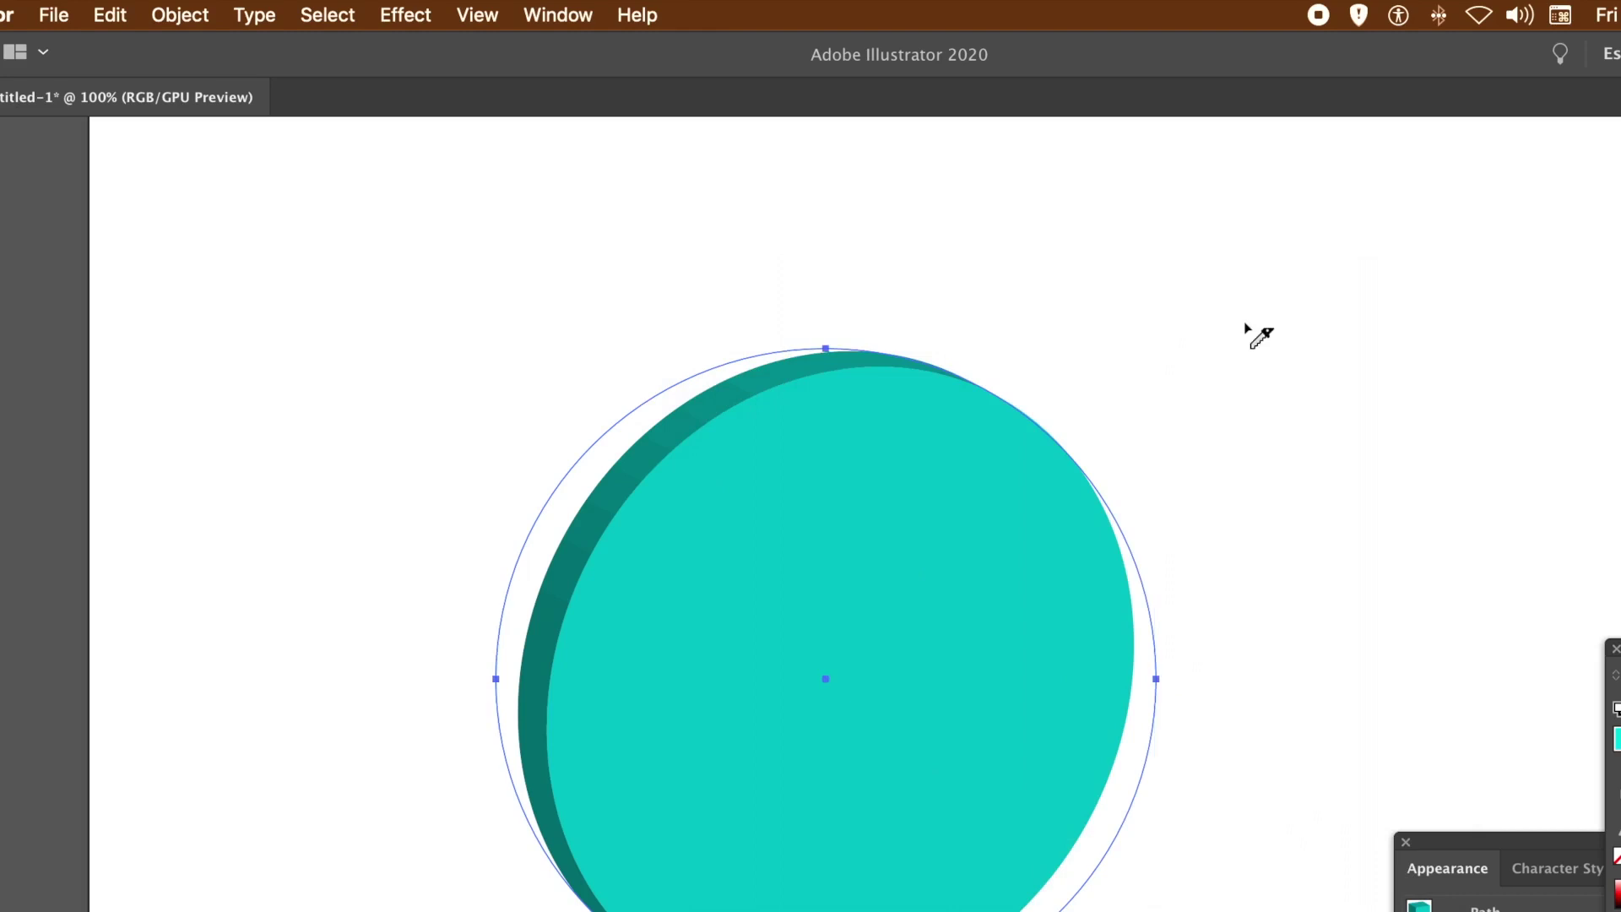
click(911, 290)
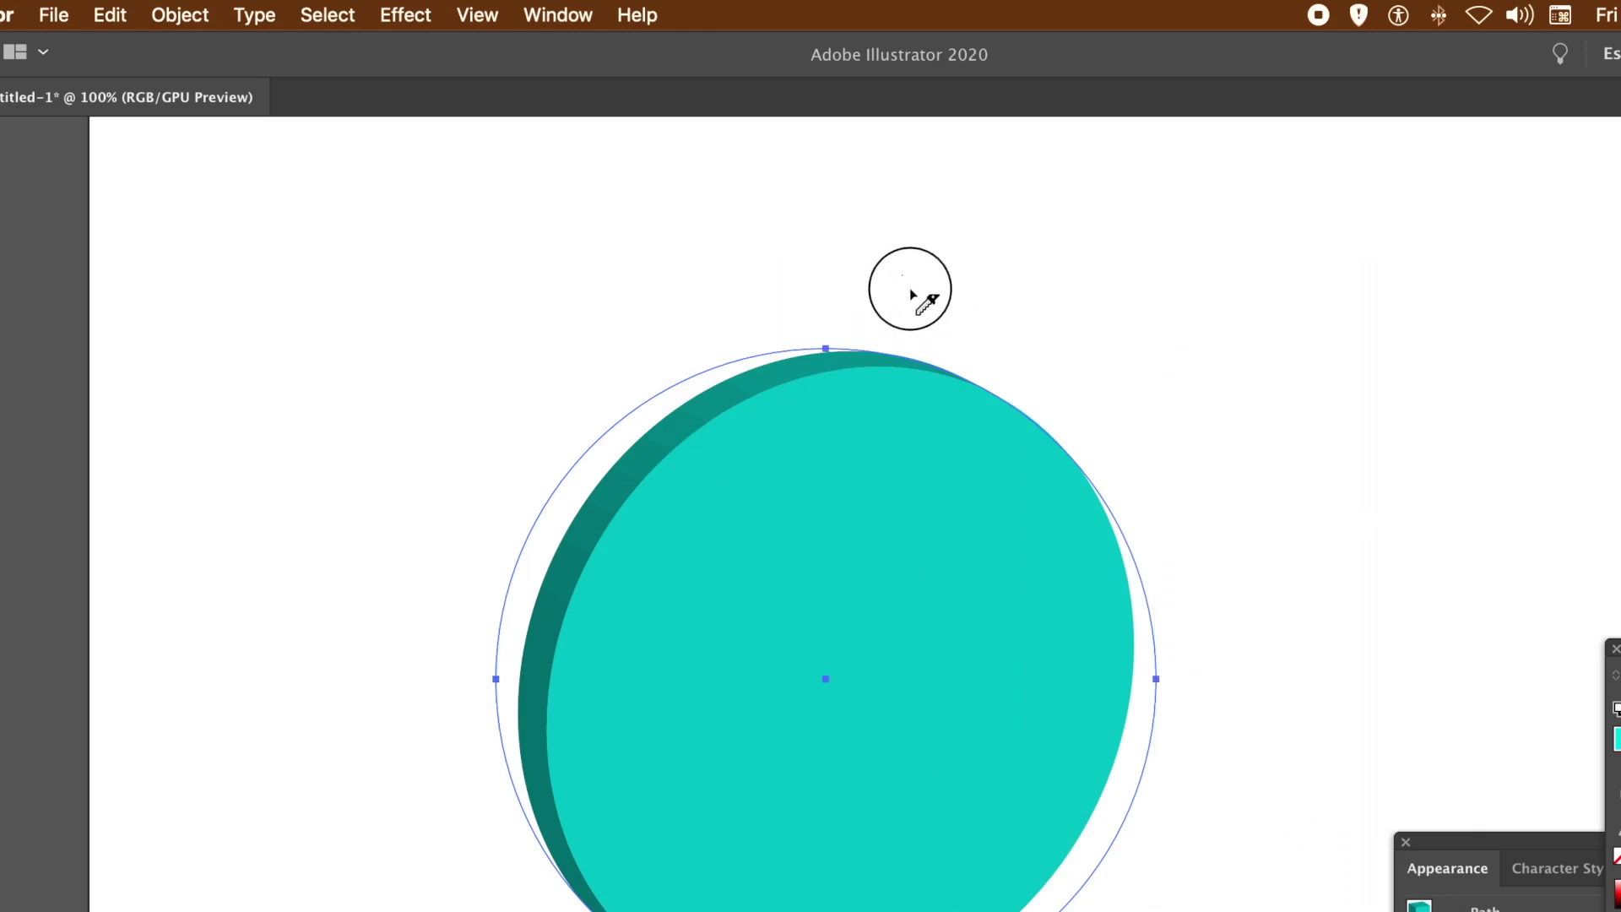
click(1125, 784)
drag(1106, 868, 809, 317)
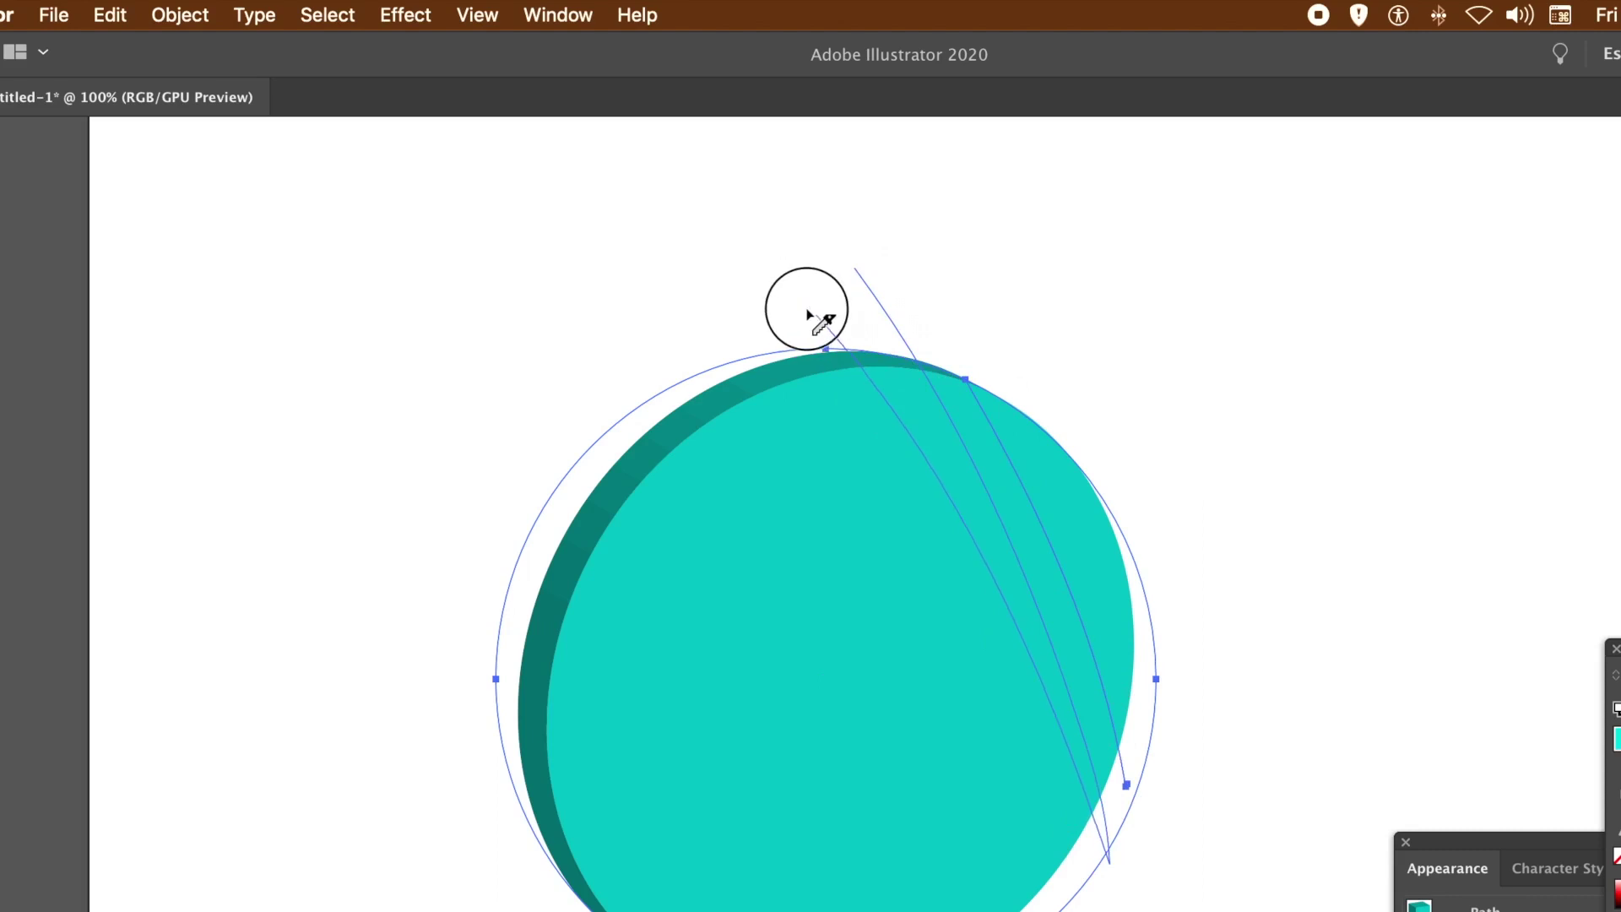
click(934, 586)
click(826, 396)
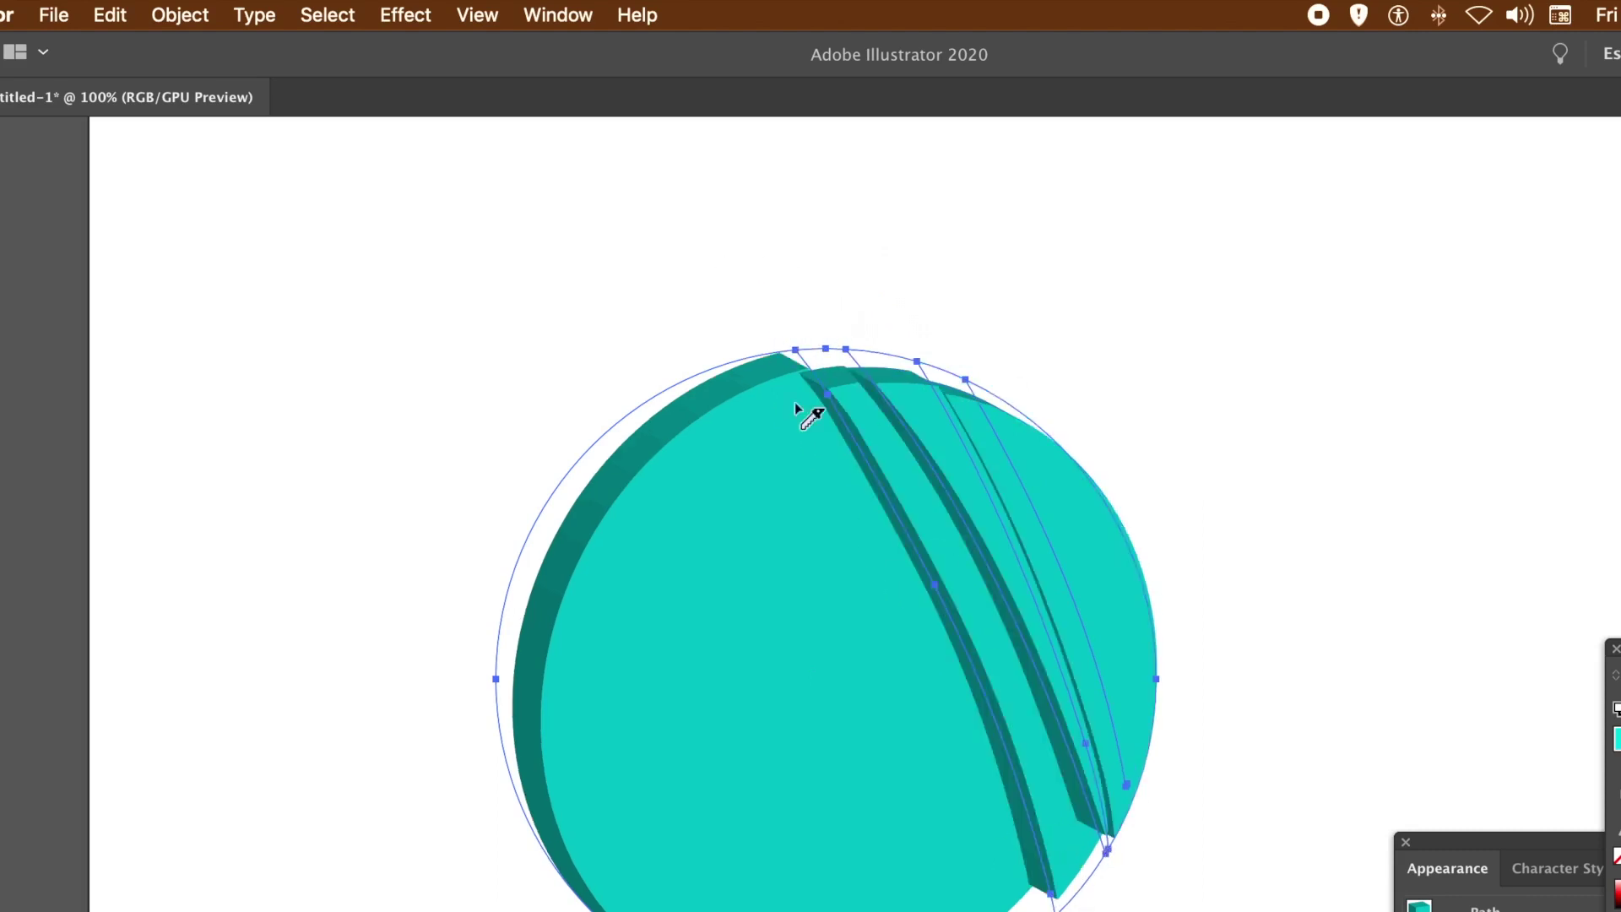
click(895, 685)
click(691, 354)
click(775, 550)
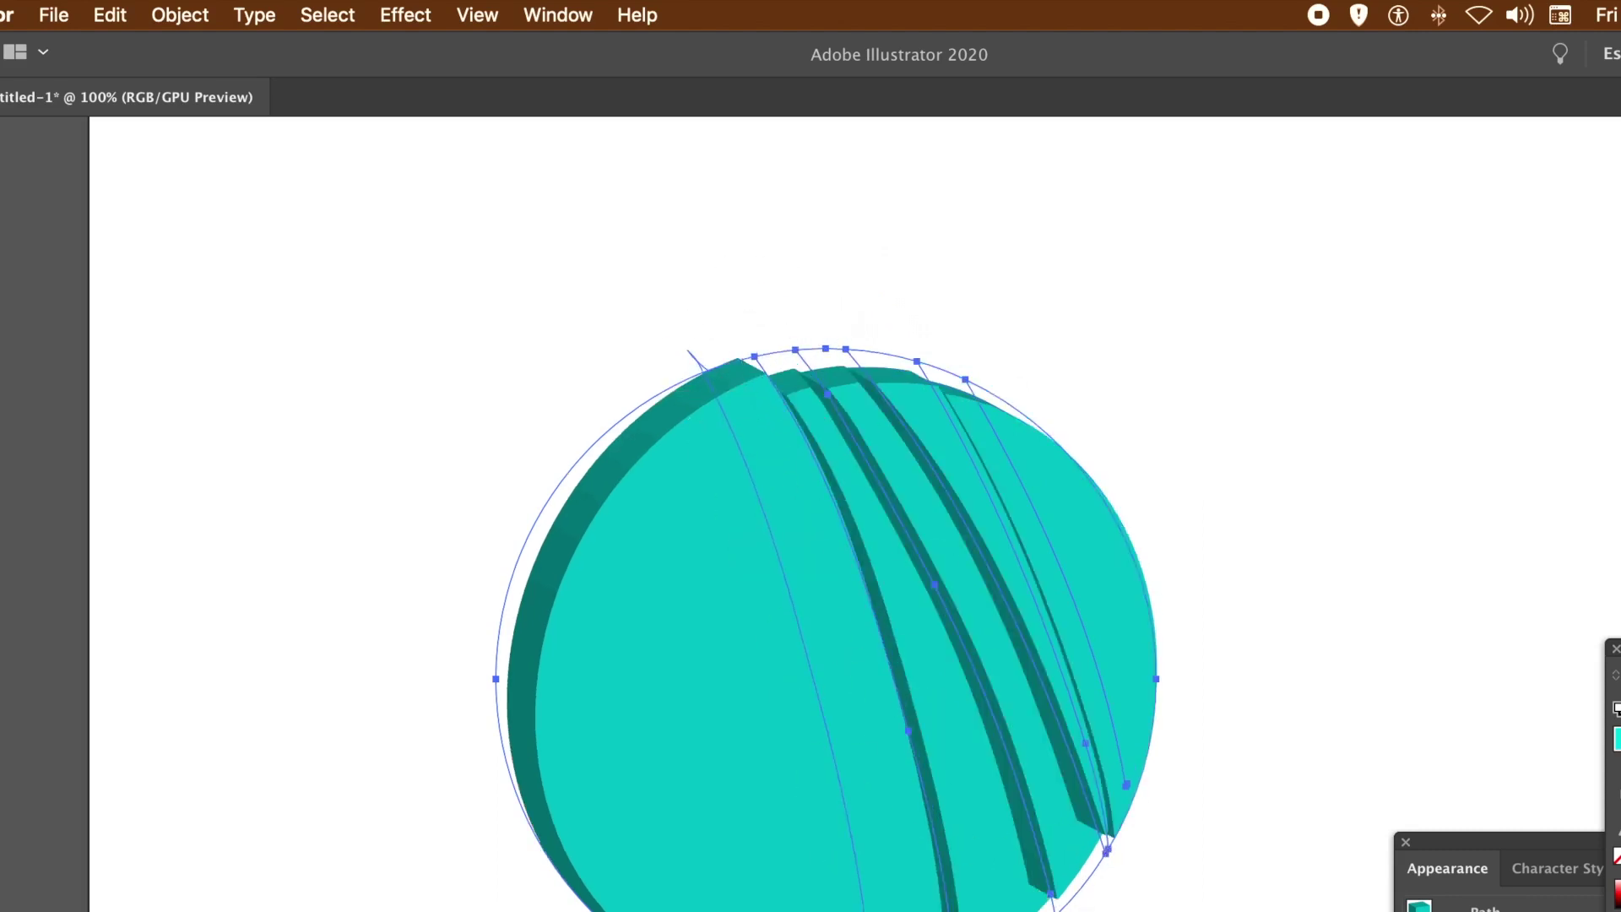
- Cut more curved vertical strips down the circle's left side and edge
click(772, 718)
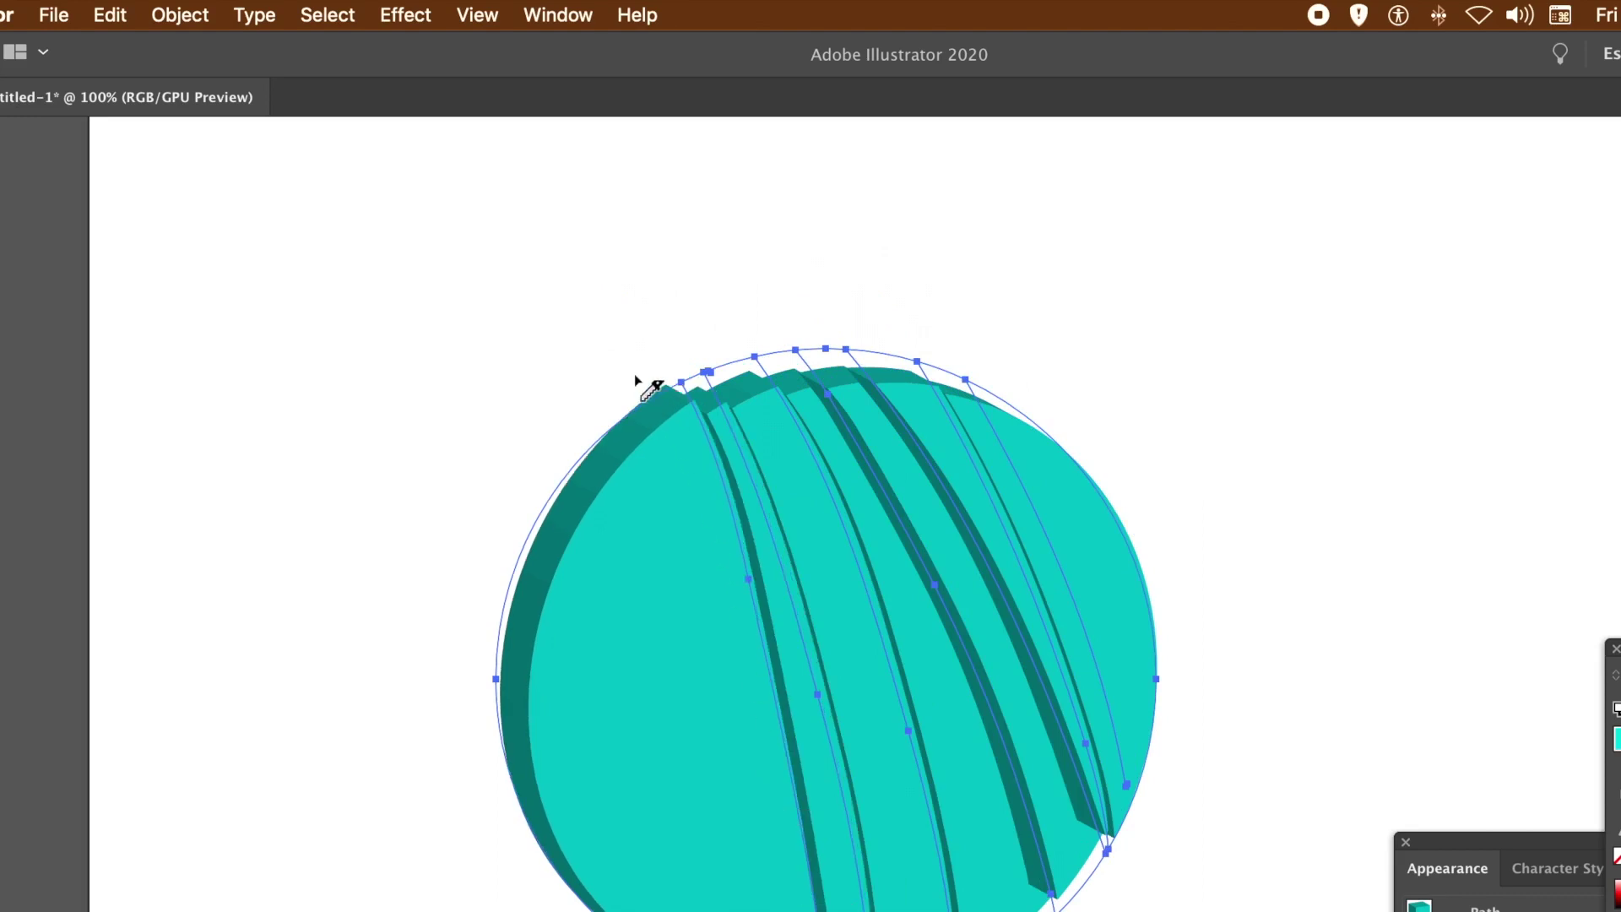
click(752, 785)
click(579, 337)
click(695, 673)
click(623, 540)
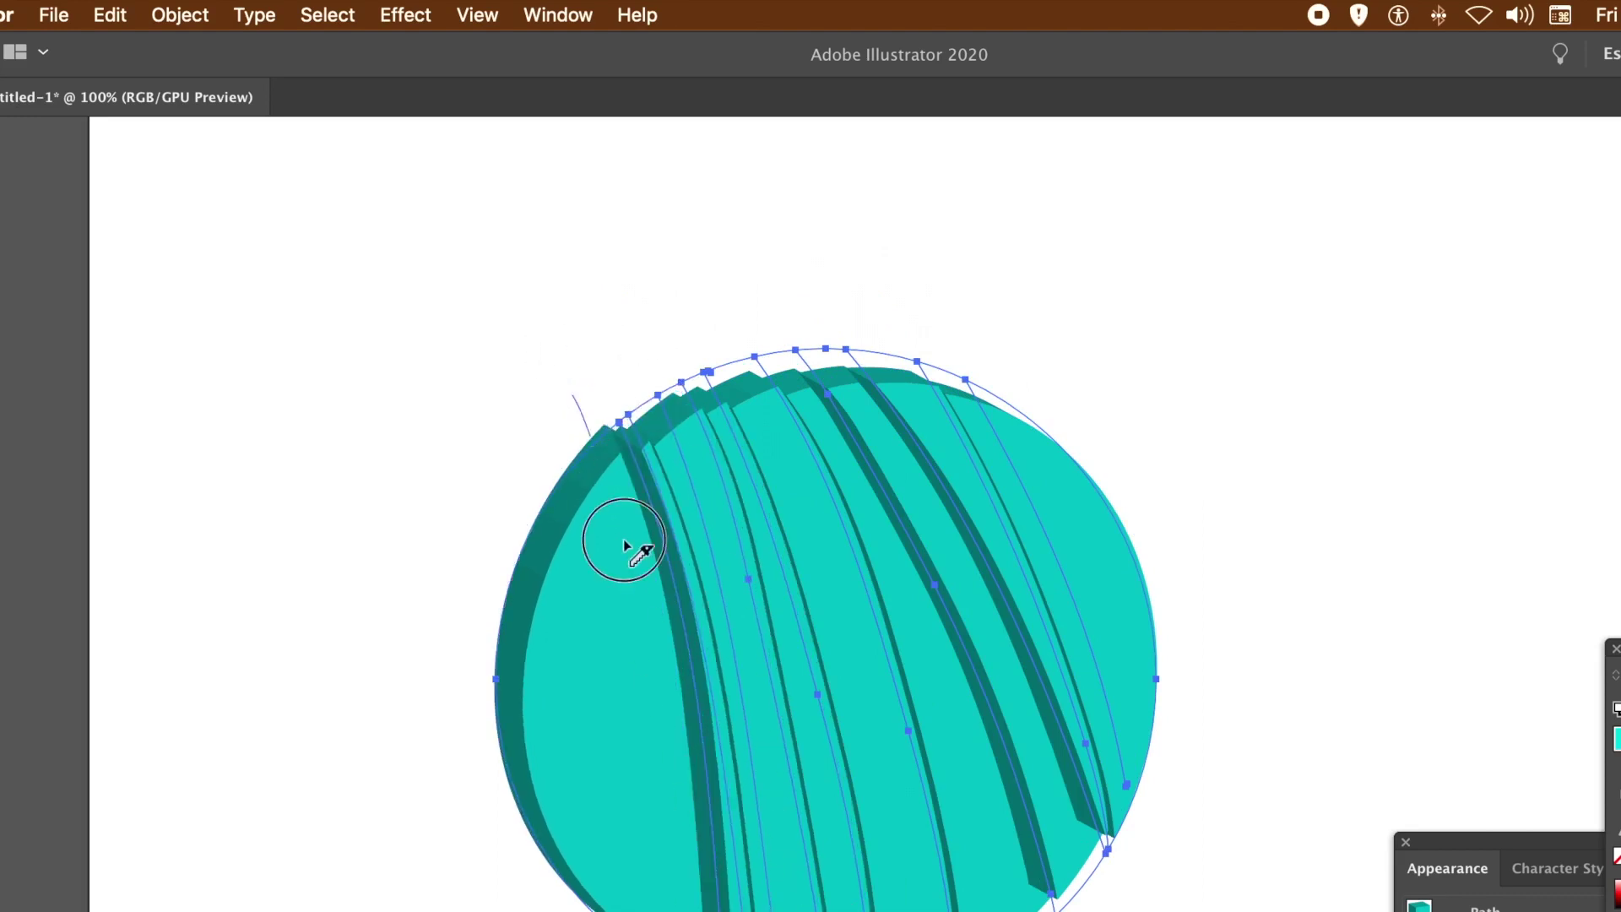
click(629, 758)
click(581, 555)
click(586, 821)
click(506, 486)
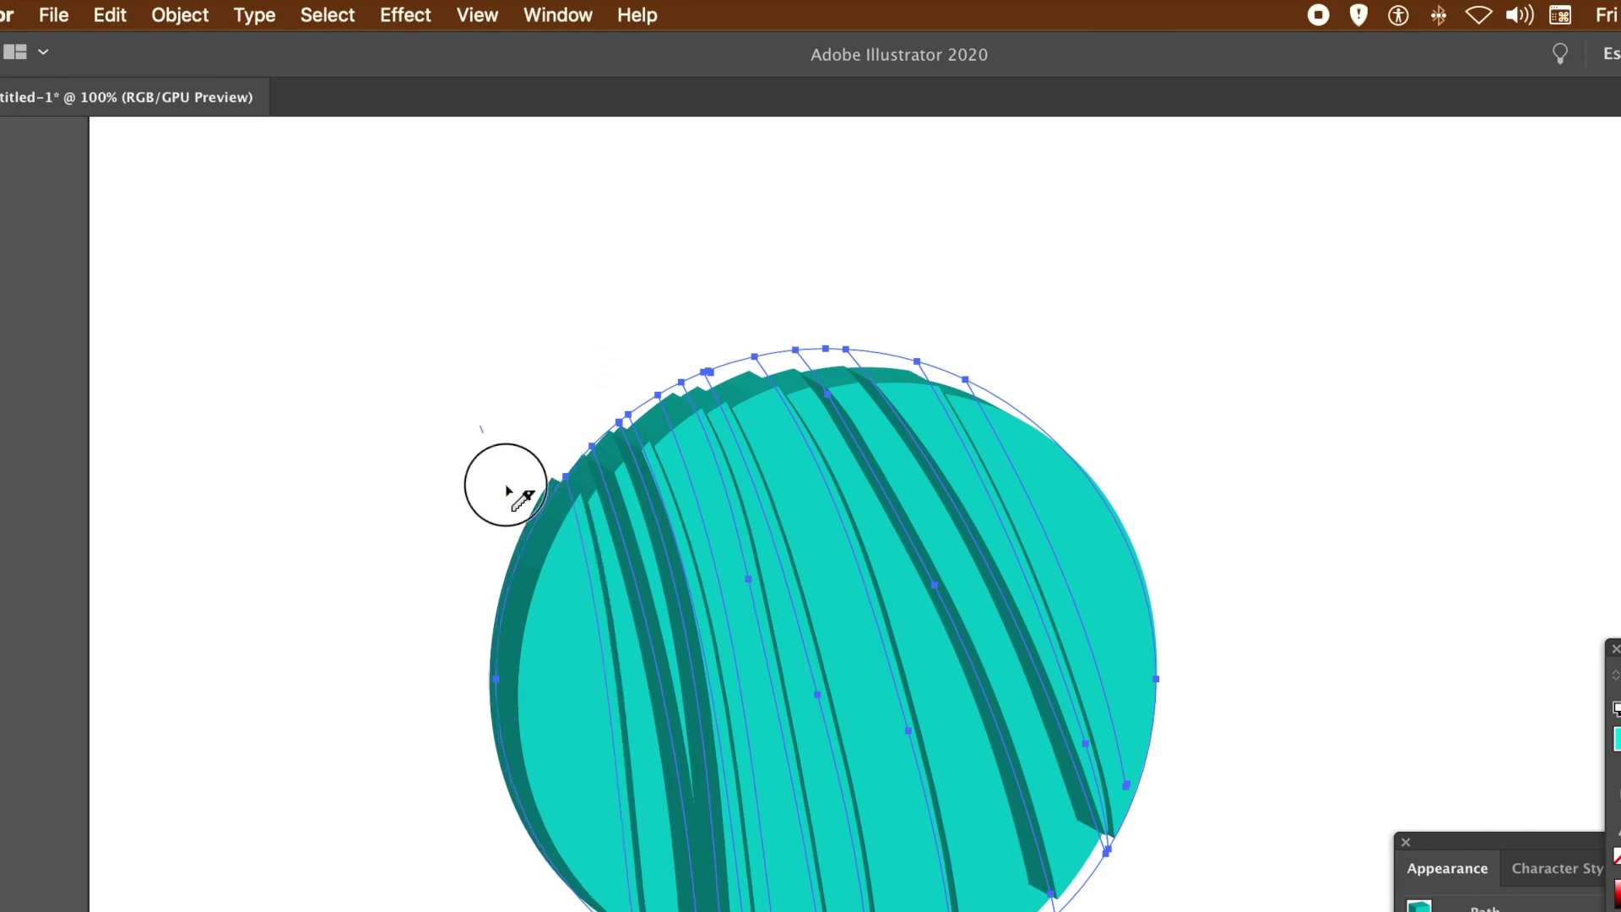
- Slice crosswise and diagonal cuts across the circle's middle and lower part
mouse_move(392, 612)
mouse_down()
mouse_move(816, 618)
mouse_move(1172, 694)
mouse_up()
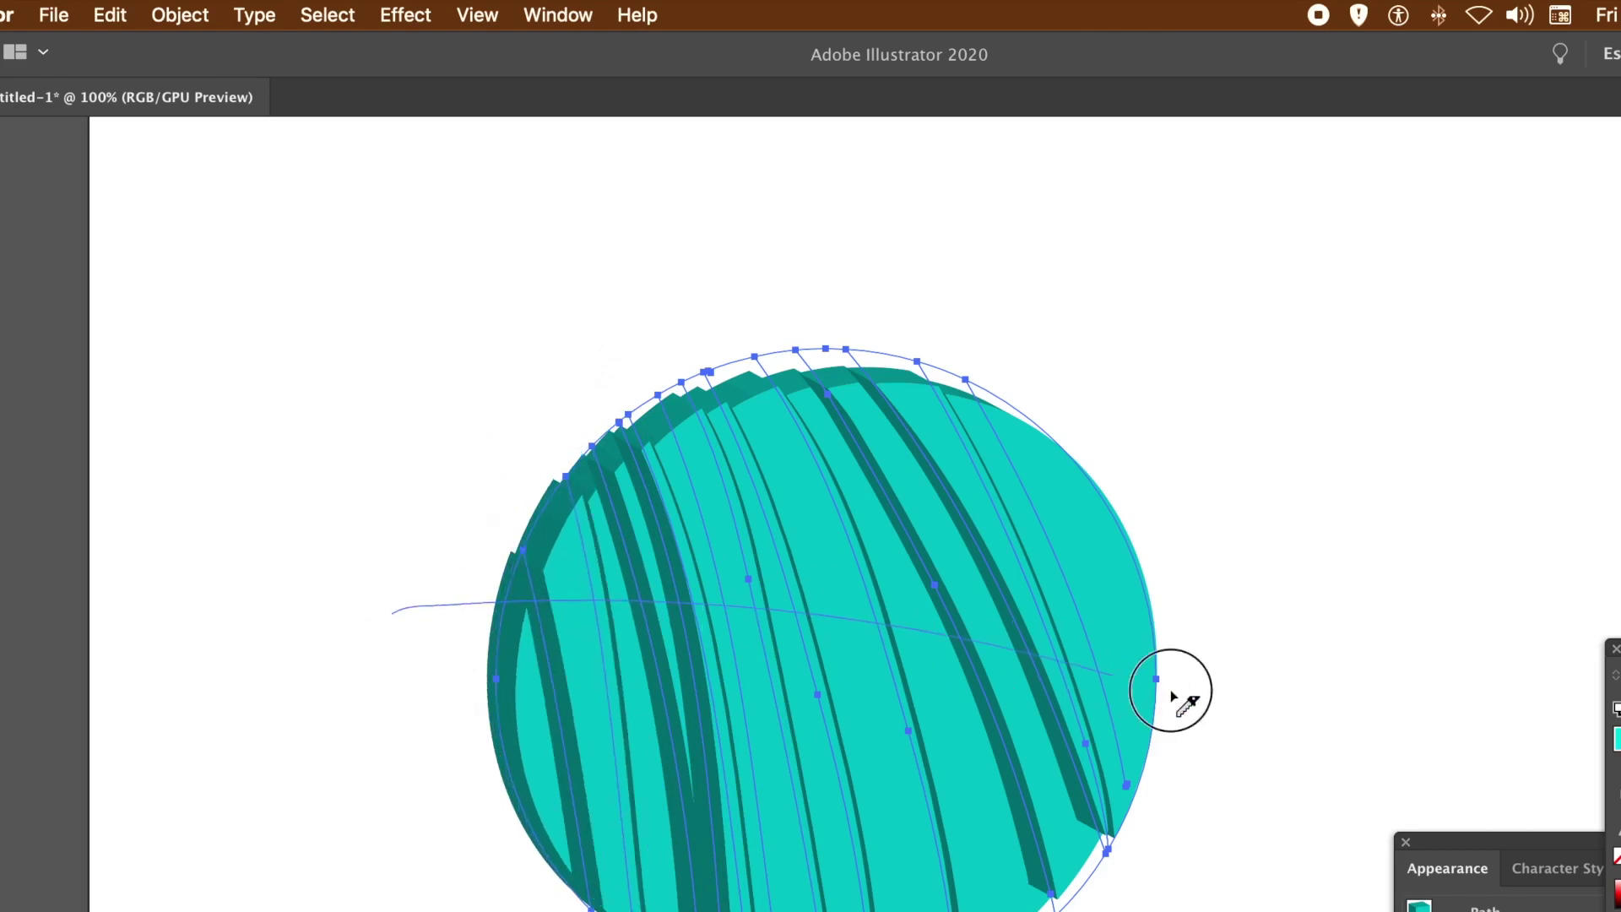
mouse_move(496, 575)
mouse_down()
mouse_move(816, 650)
mouse_move(1287, 810)
mouse_up()
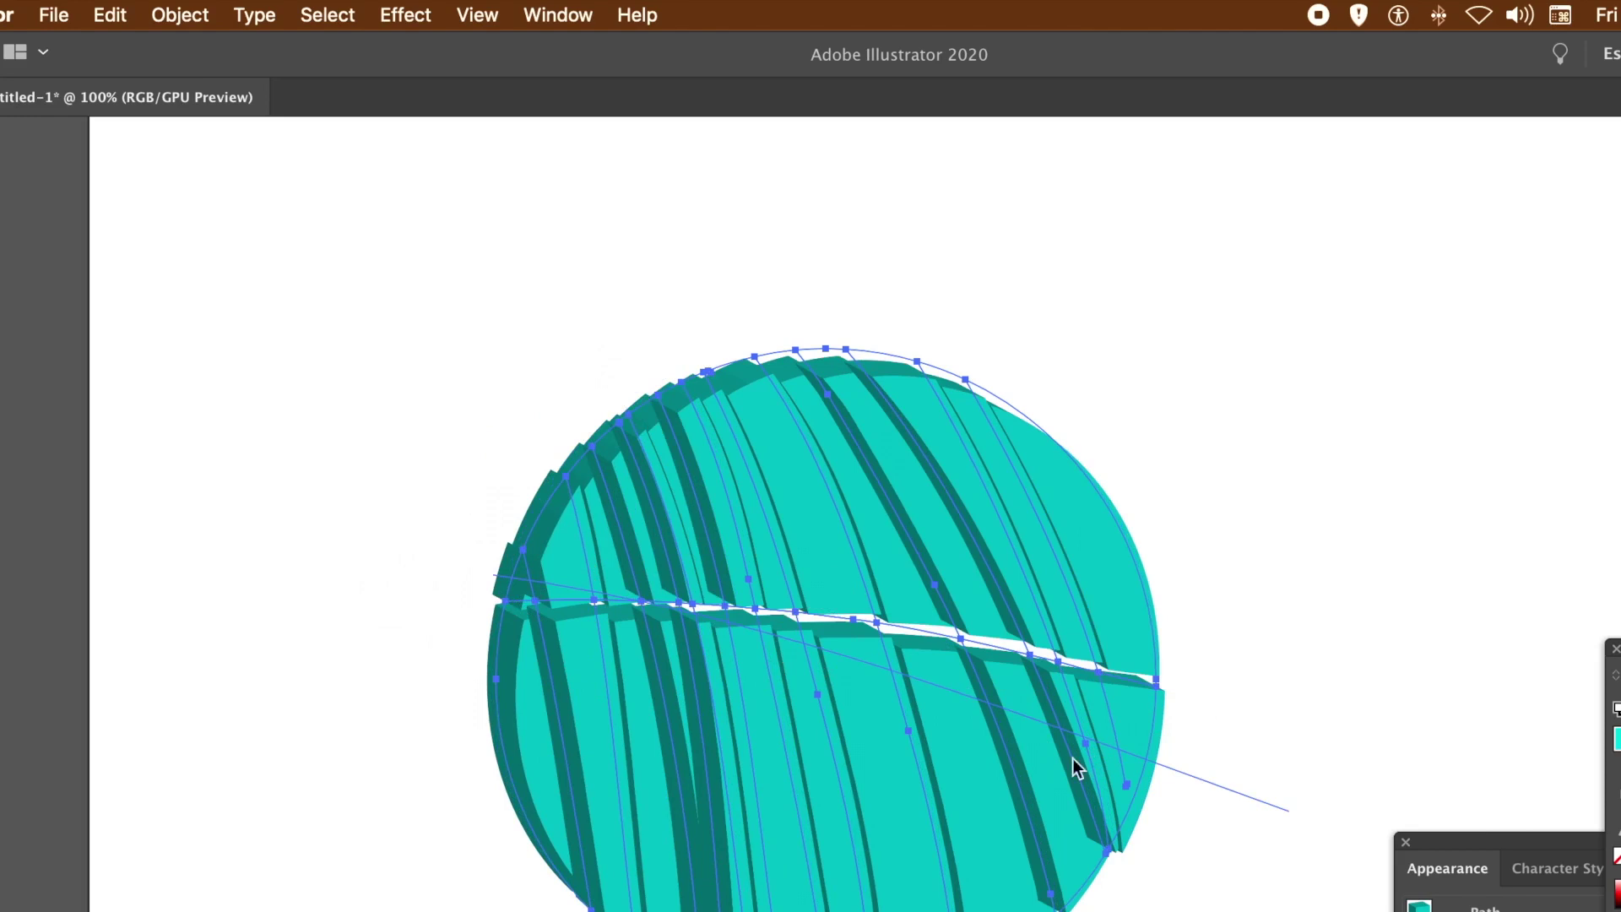
mouse_move(486, 631)
mouse_down()
mouse_move(747, 708)
mouse_move(1249, 903)
mouse_up()
drag(456, 642, 988, 887)
drag(449, 664, 1034, 911)
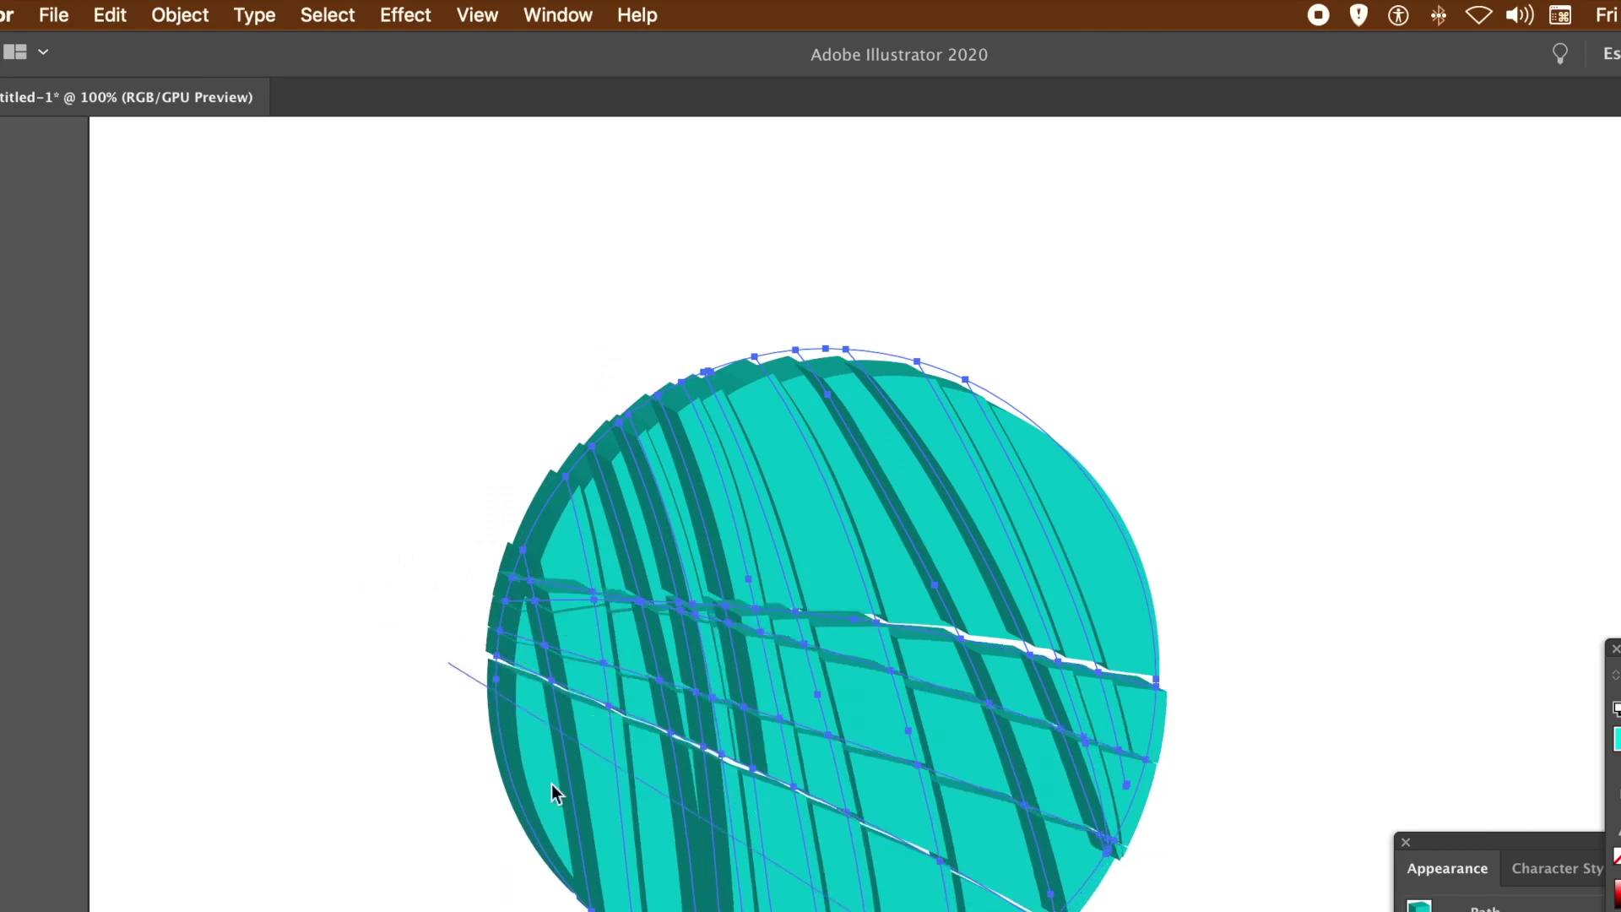
drag(416, 726, 582, 907)
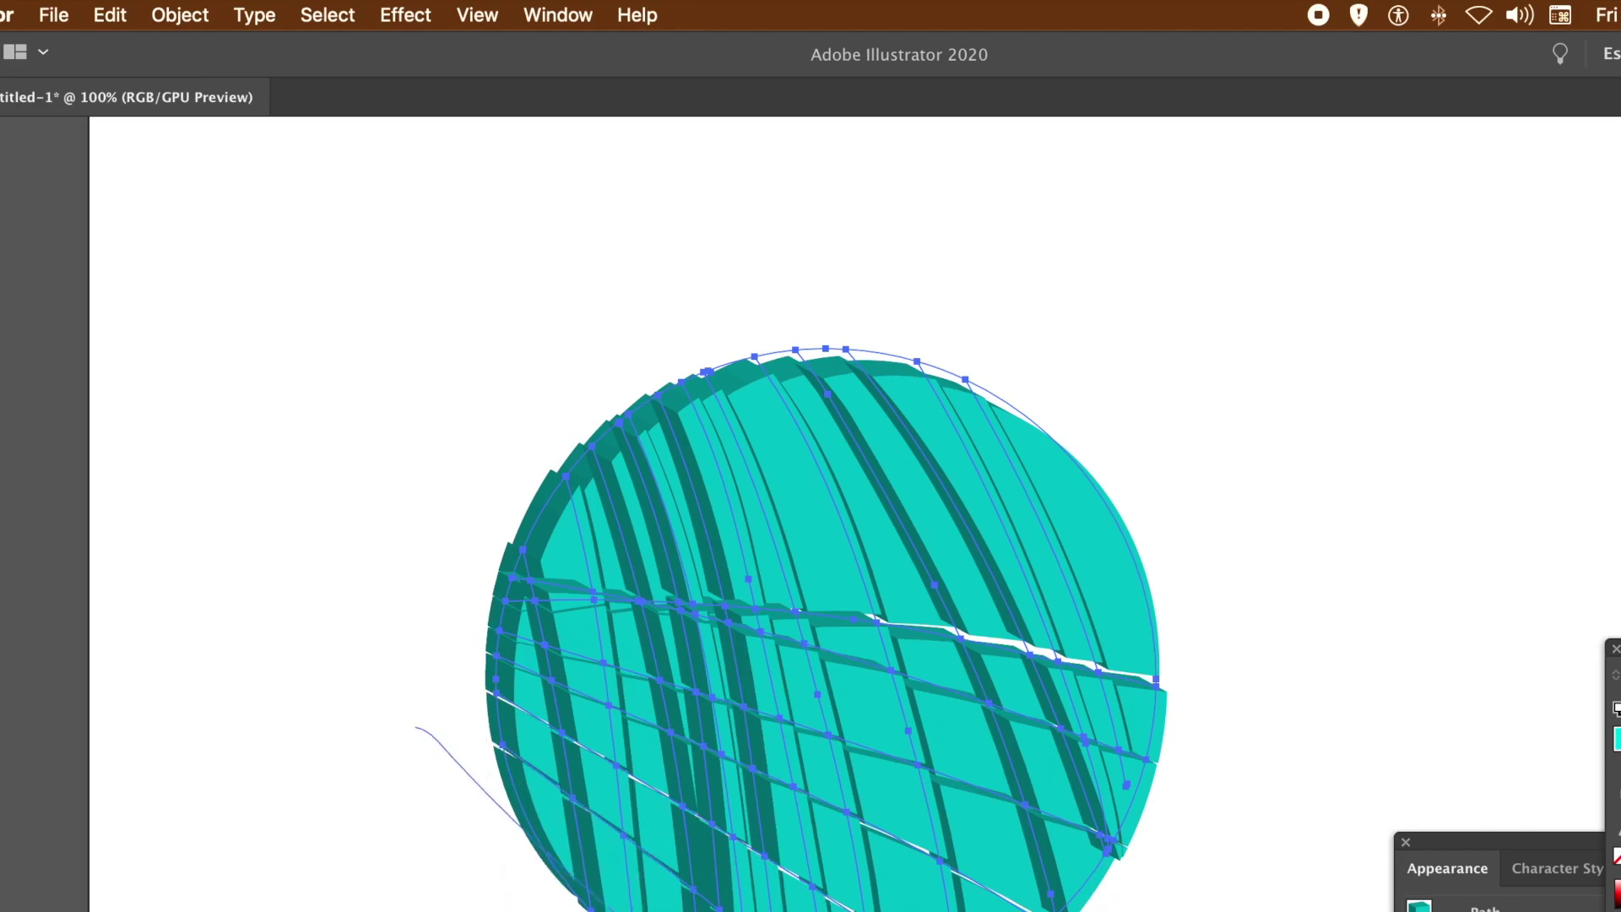
- Add crosswise cuts across the circle's upper part and top
mouse_move(1250, 554)
mouse_down()
mouse_move(554, 502)
mouse_move(494, 506)
mouse_up()
mouse_move(1222, 627)
mouse_down()
mouse_move(1024, 586)
mouse_move(525, 534)
mouse_up()
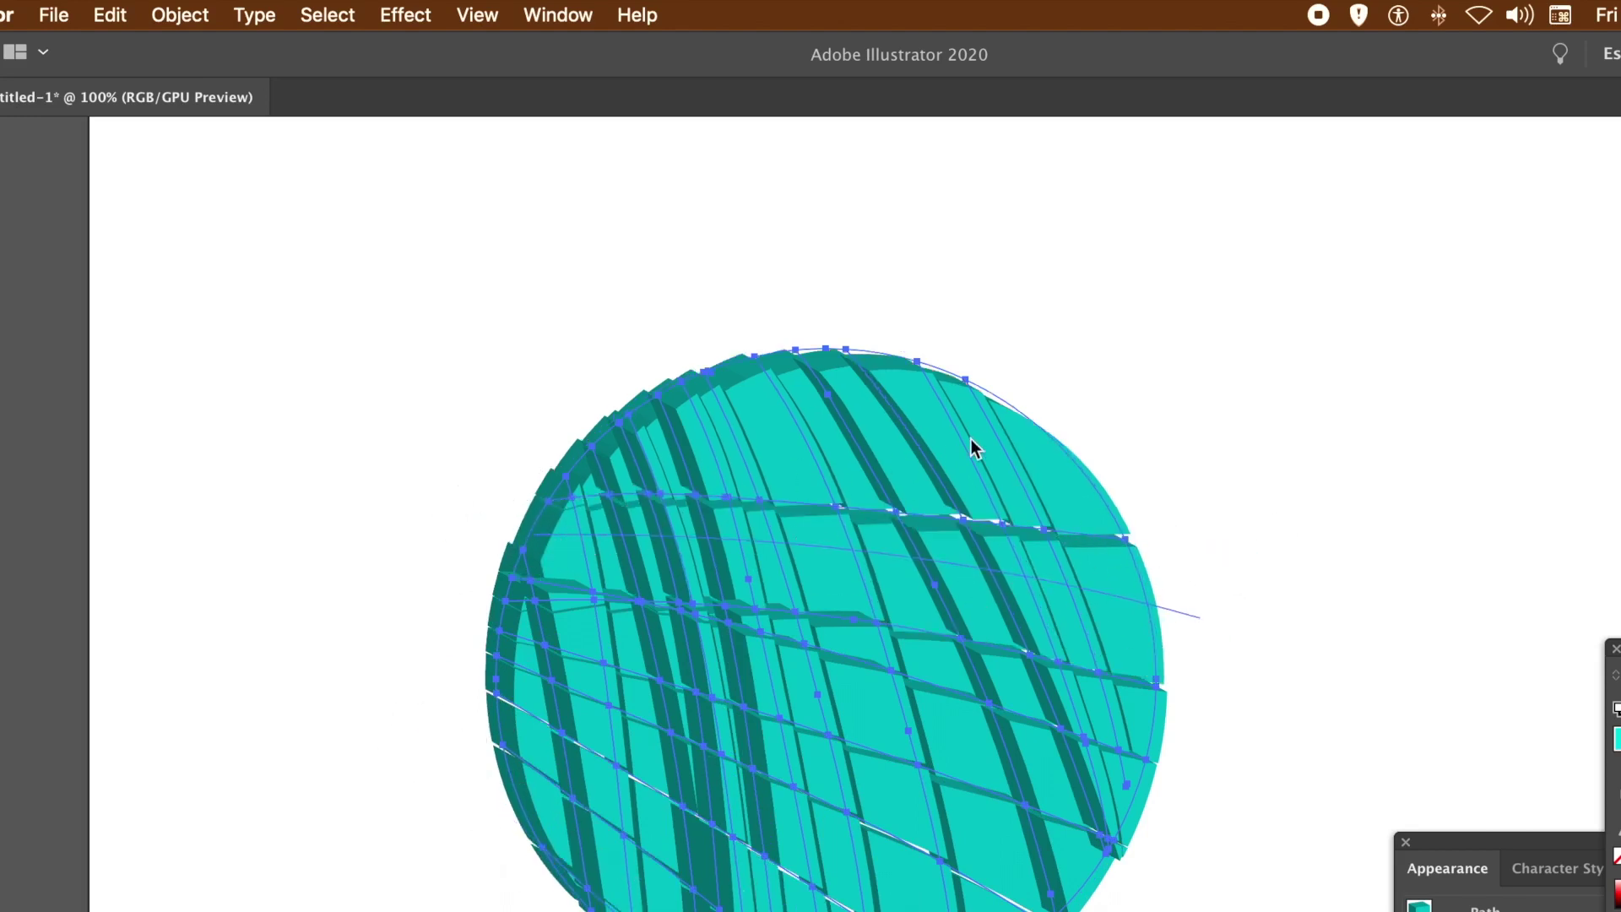
drag(1111, 413, 540, 466)
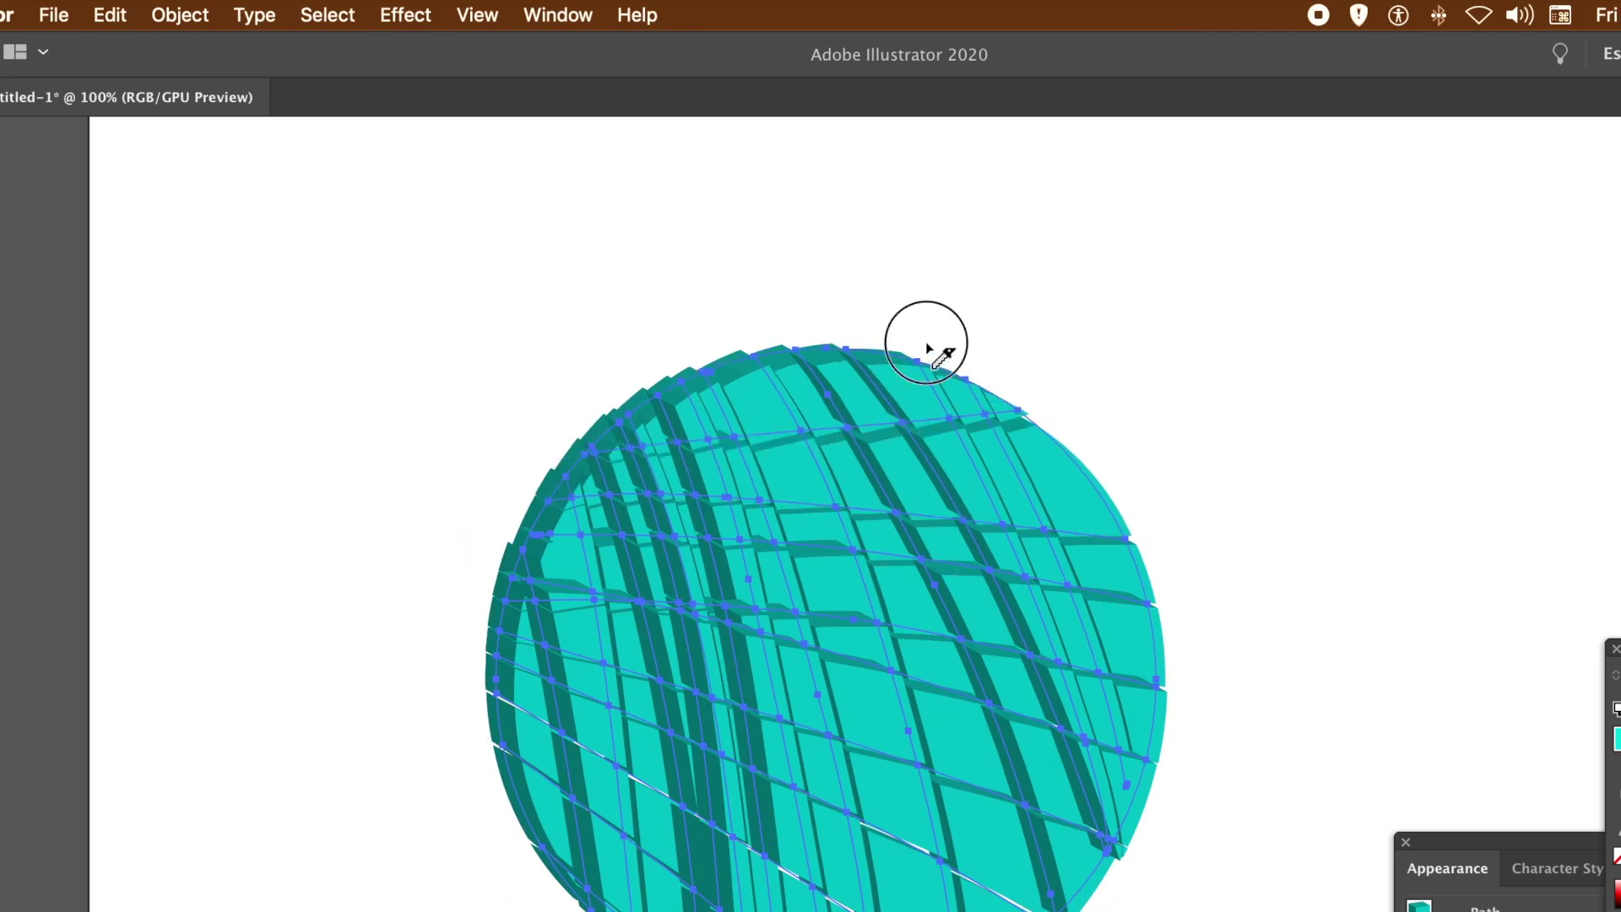
drag(929, 344, 571, 429)
drag(1257, 732, 473, 476)
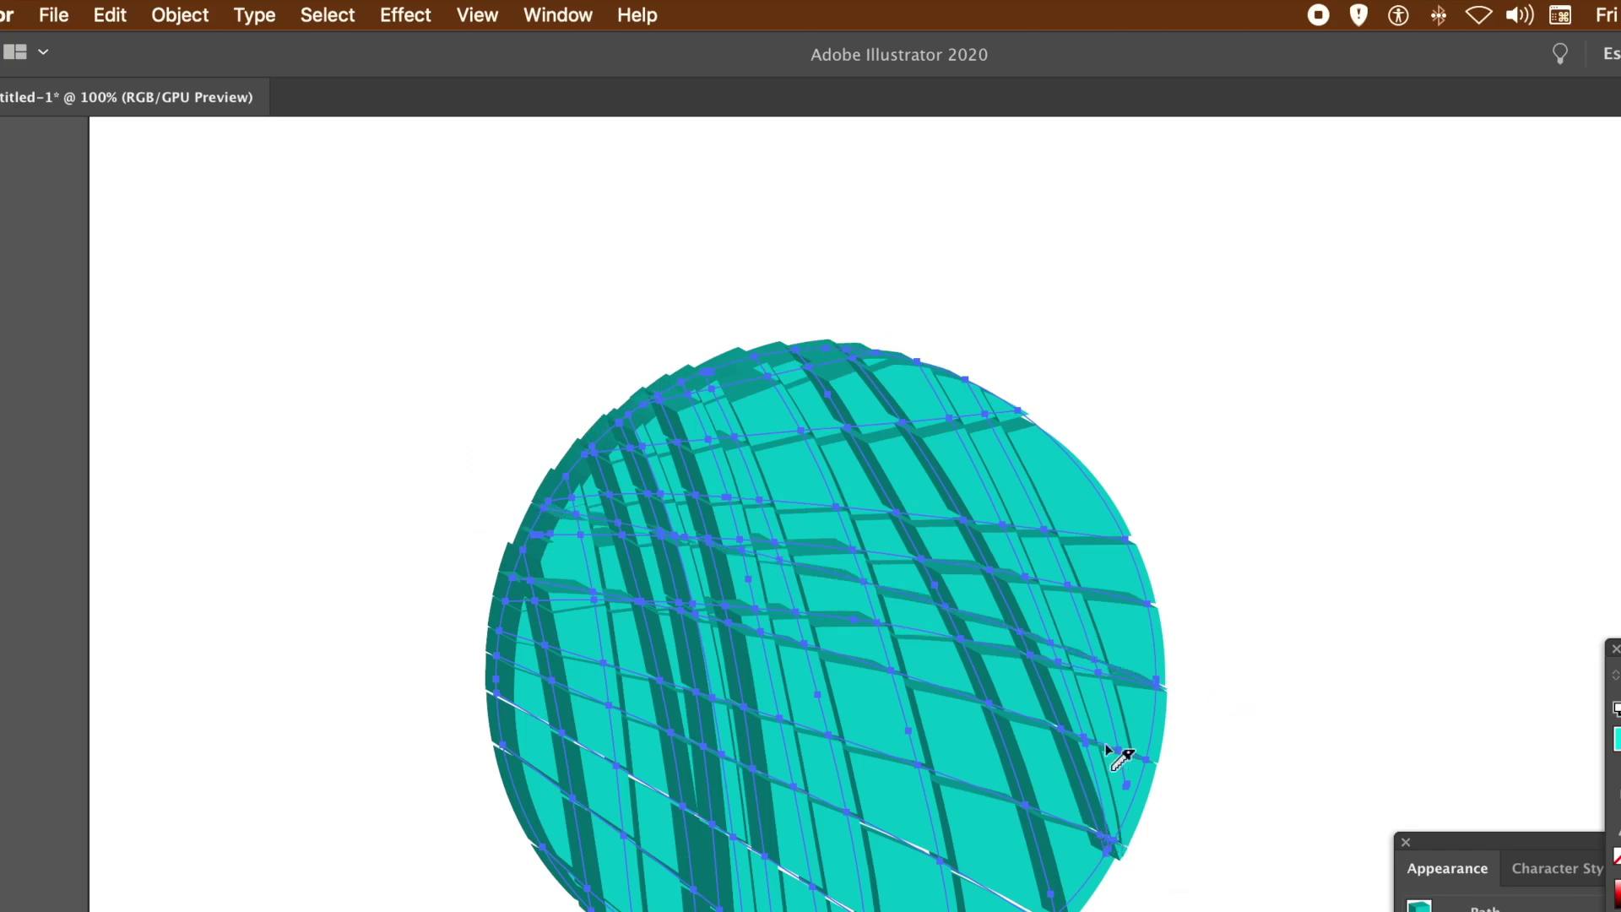
- Transform Each the extruded pieces: scale 69%/74%, move 81/91 px, rotate 134°, Random
click(181, 25)
mouse_move(187, 57)
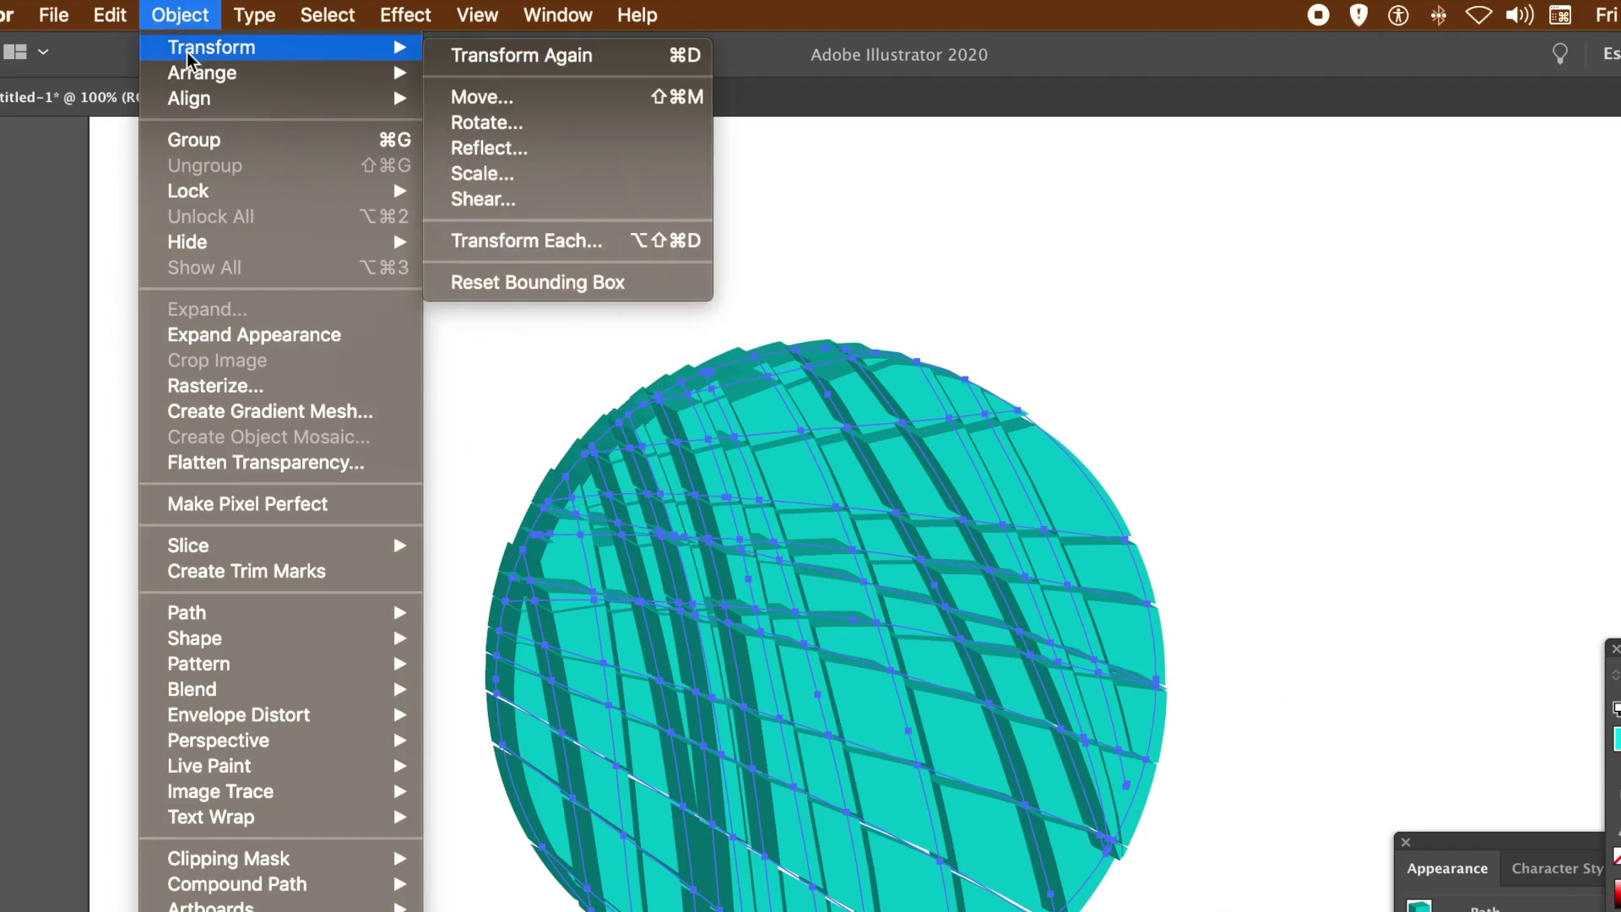
click(565, 254)
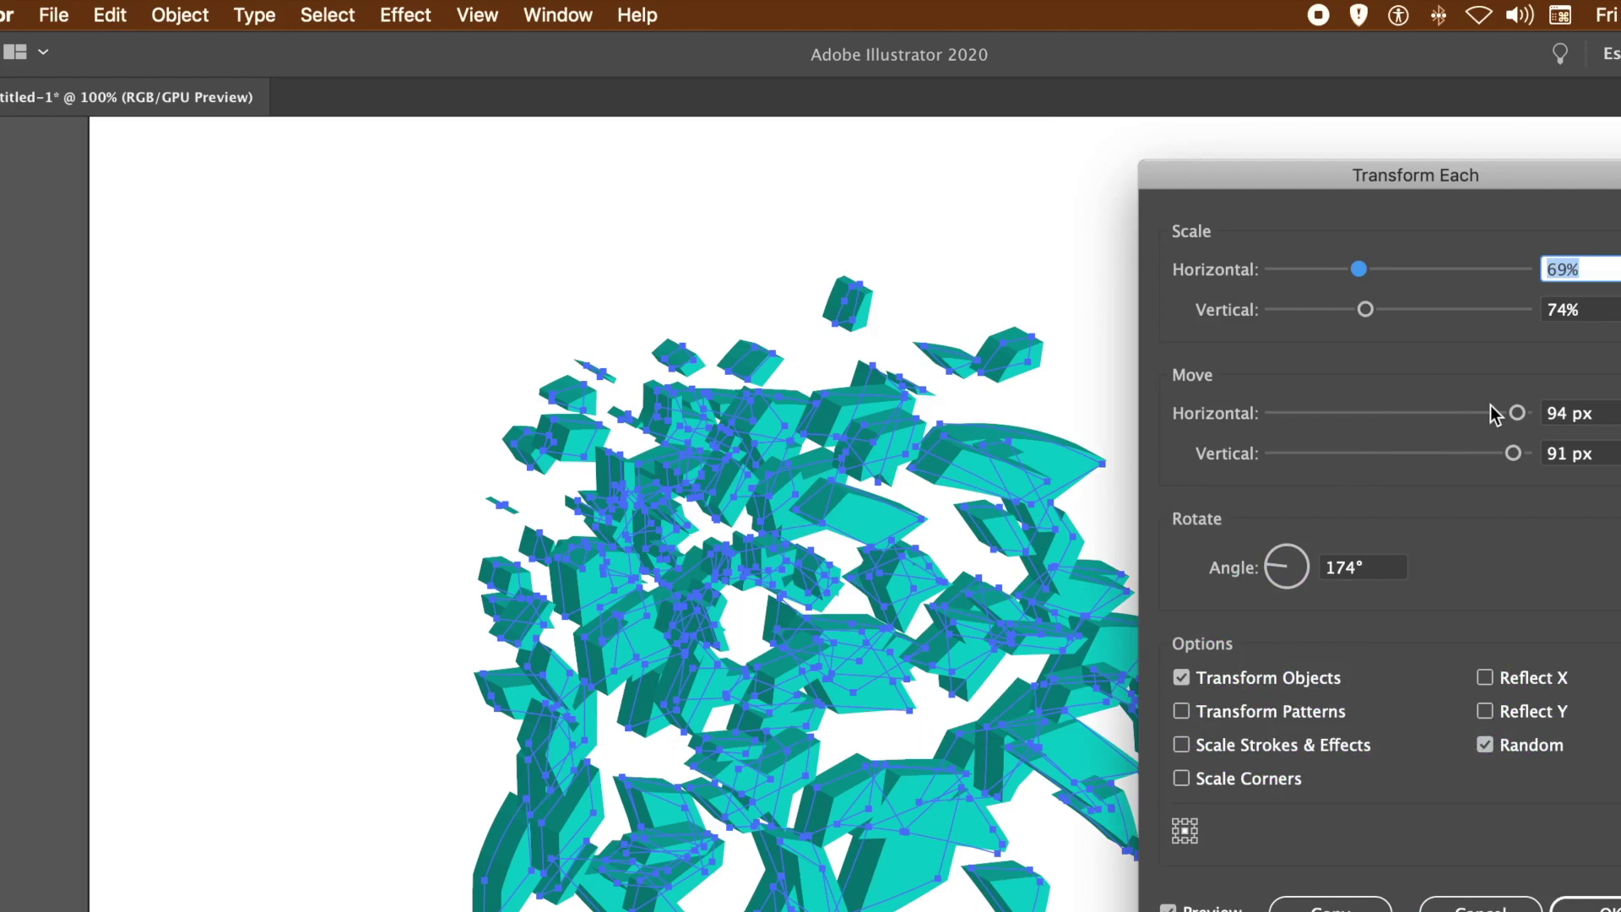
drag(1510, 414, 1501, 414)
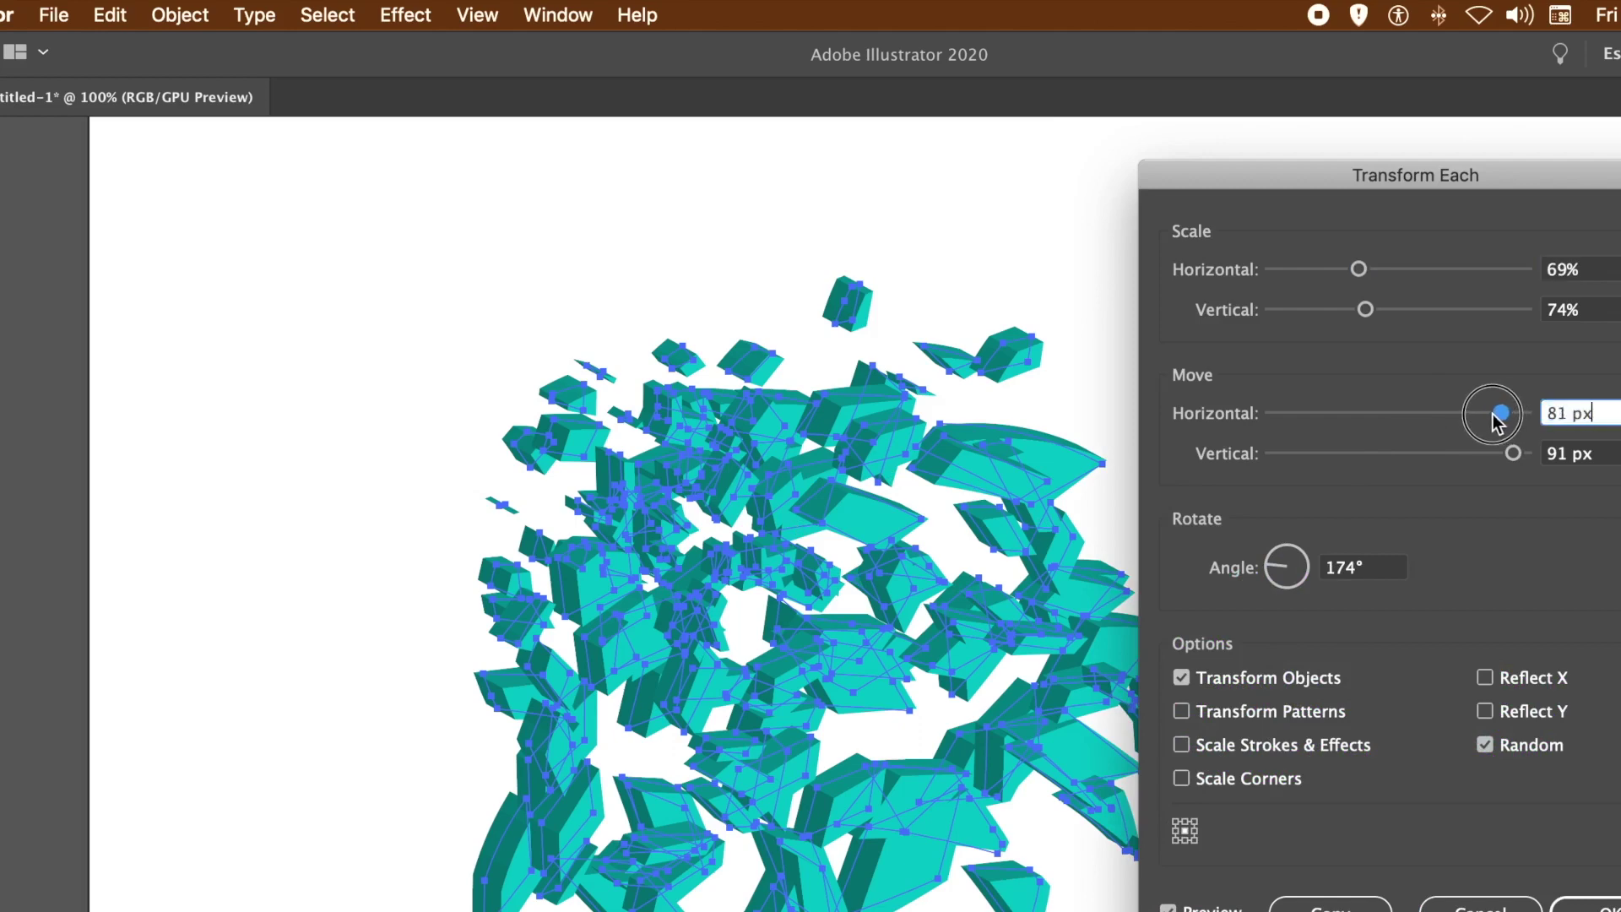
drag(1273, 572, 1277, 559)
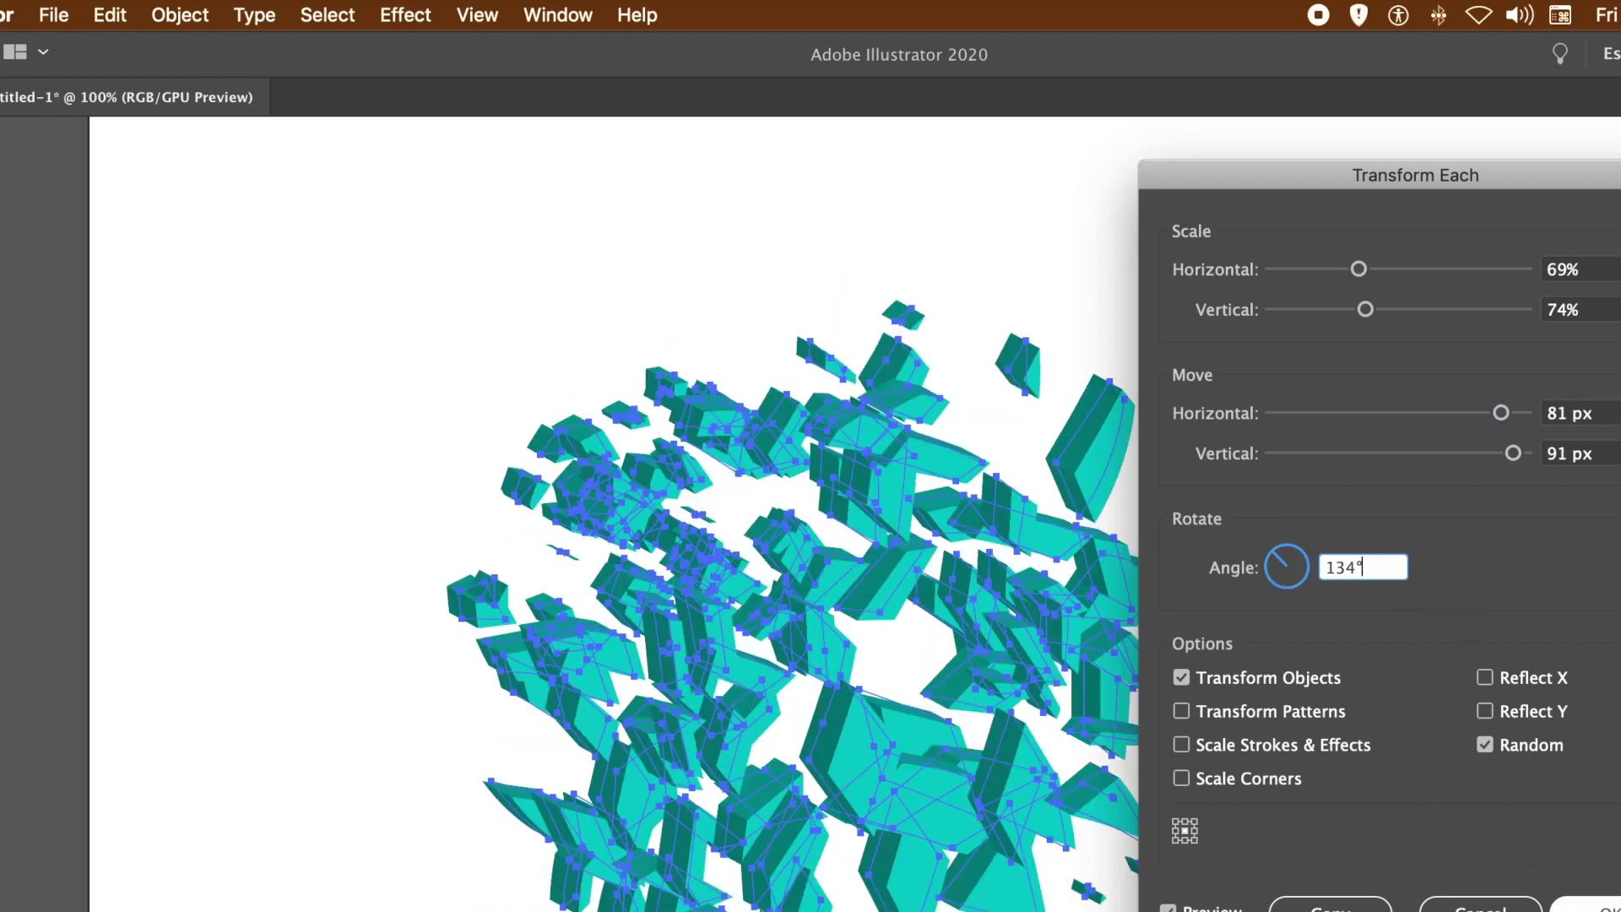
key(Return)
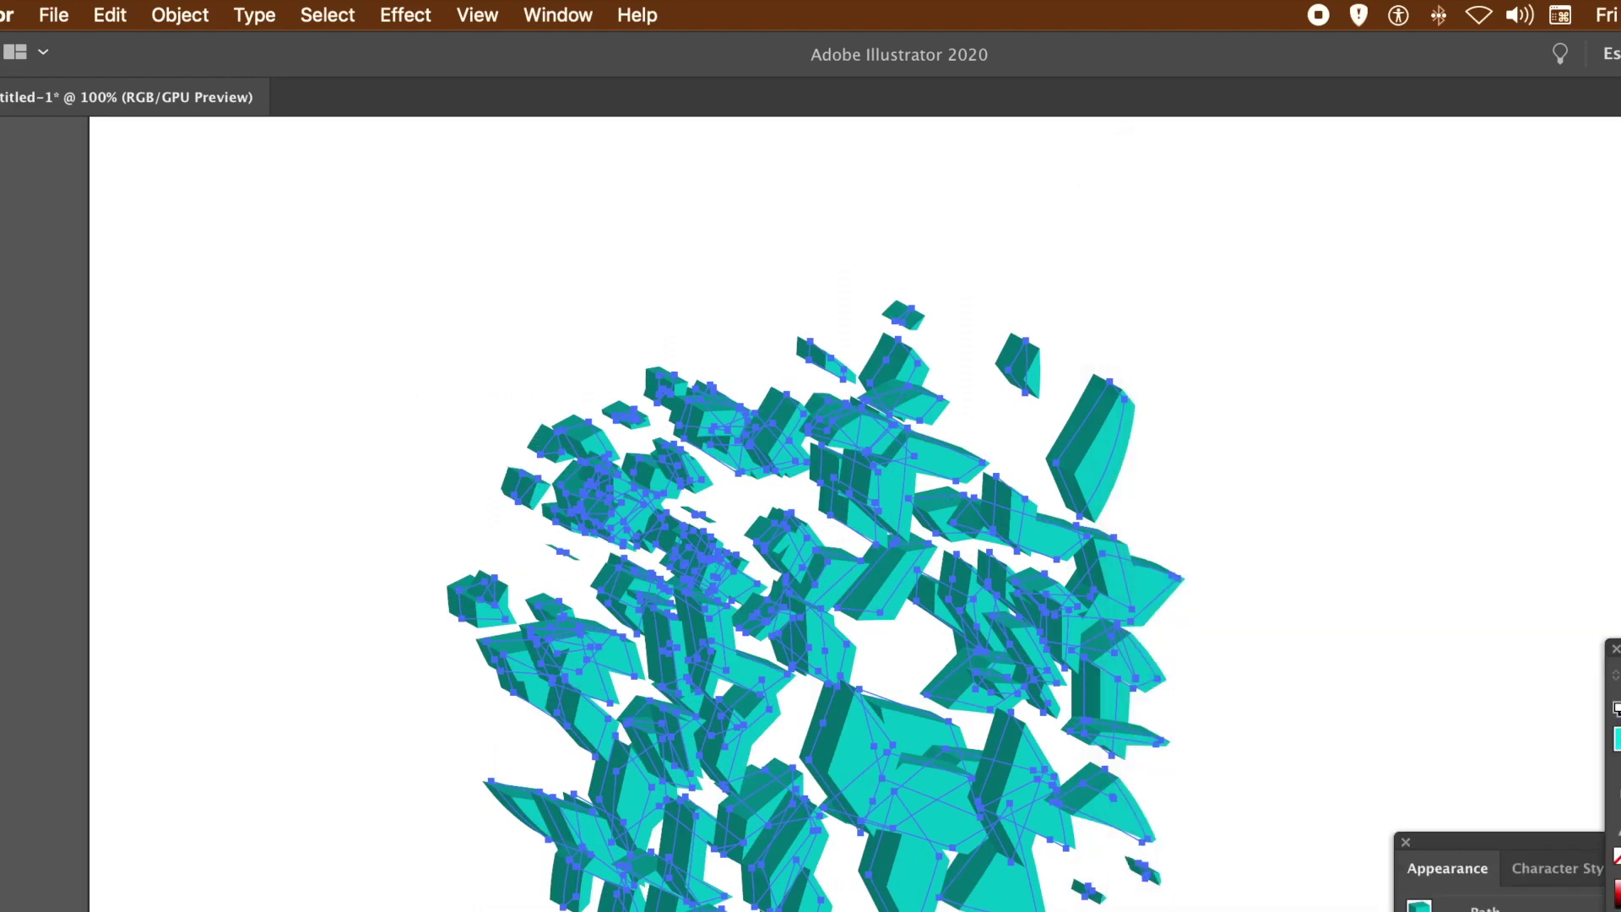
key(ctrl+g)
click(238, 259)
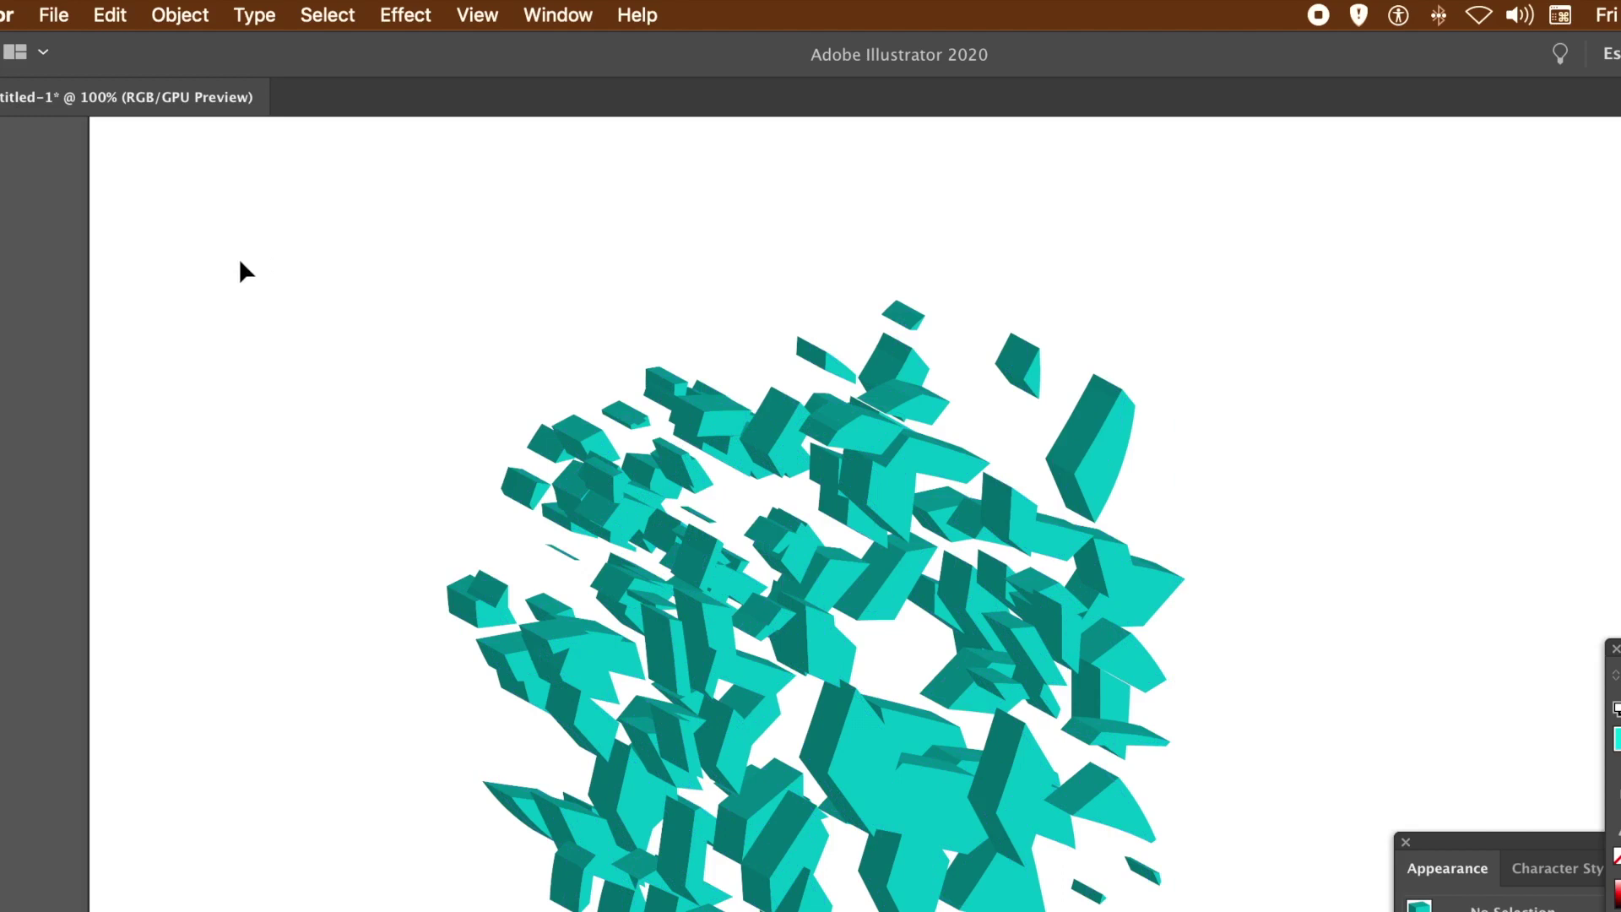